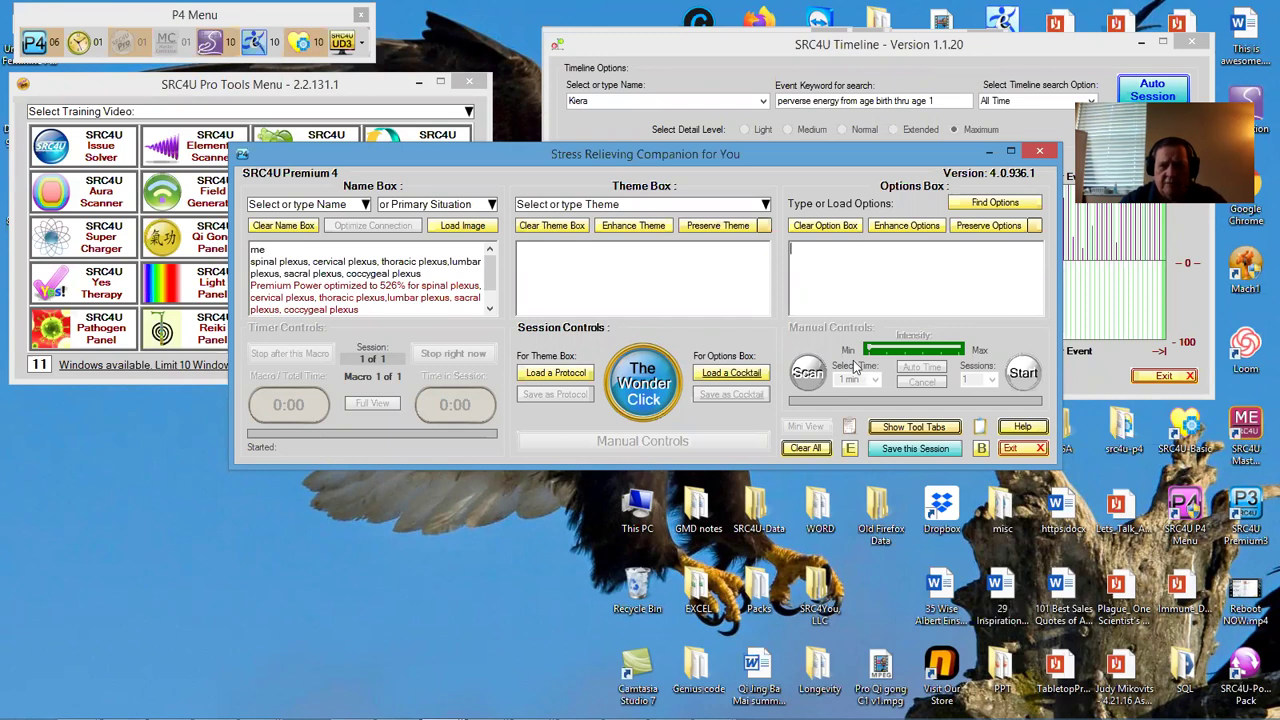
Step: Show the expert option tabs and add all acupuncture points from the Acupuncture Point dropdown
{"action": "left_click", "coordinate": [917, 430]}
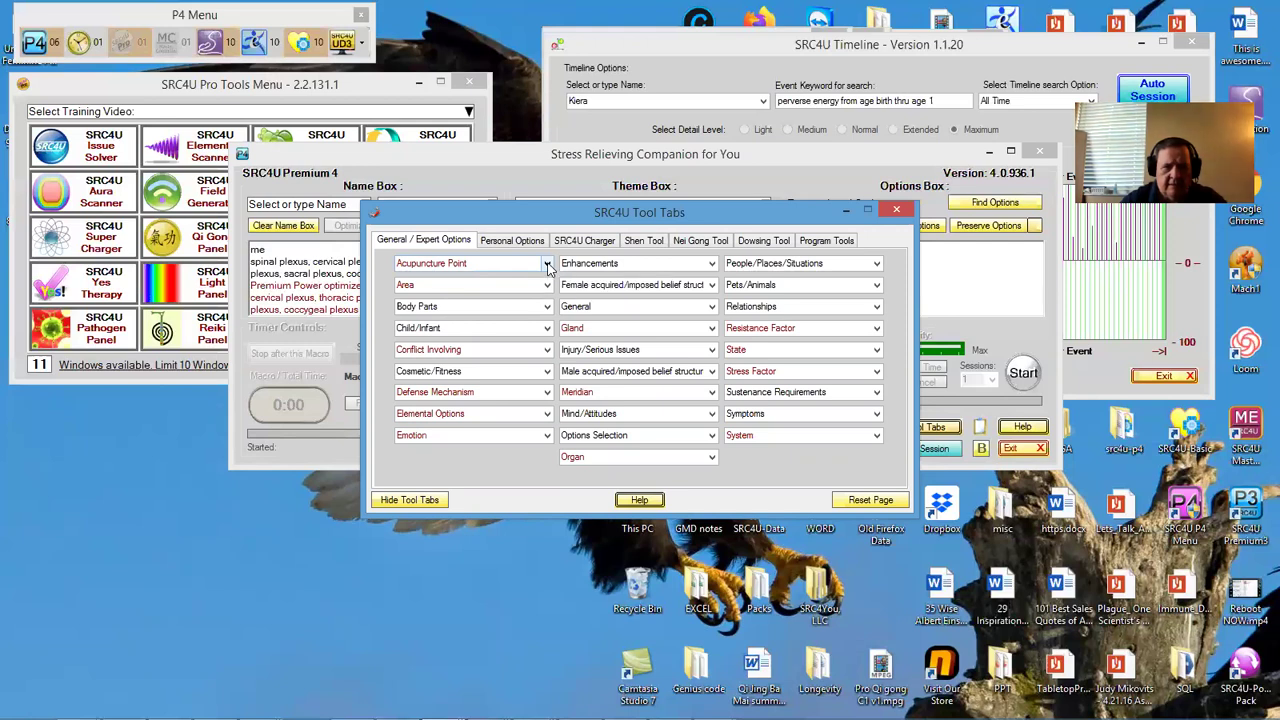
{"action": "left_click", "coordinate": [477, 266]}
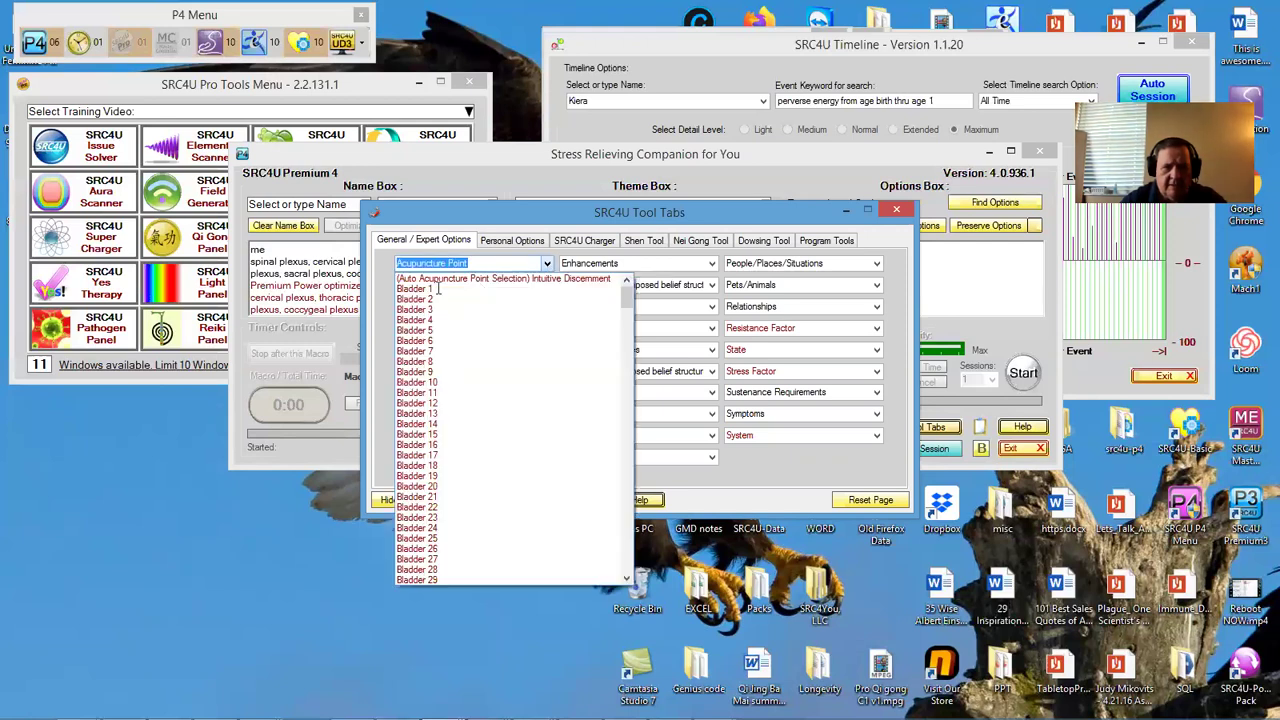
{"action": "left_click", "coordinate": [437, 288]}
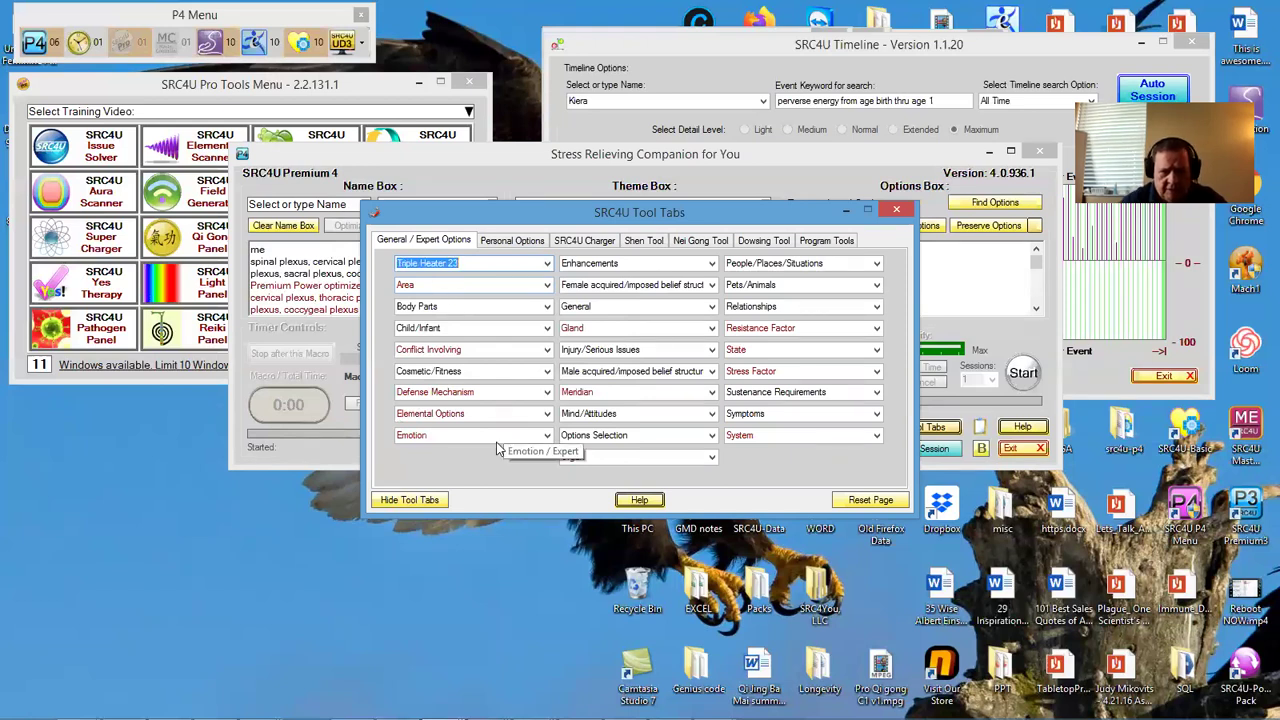
Step: Add all glands, meridians and organs to the Options Box
{"action": "left_click", "coordinate": [605, 328]}
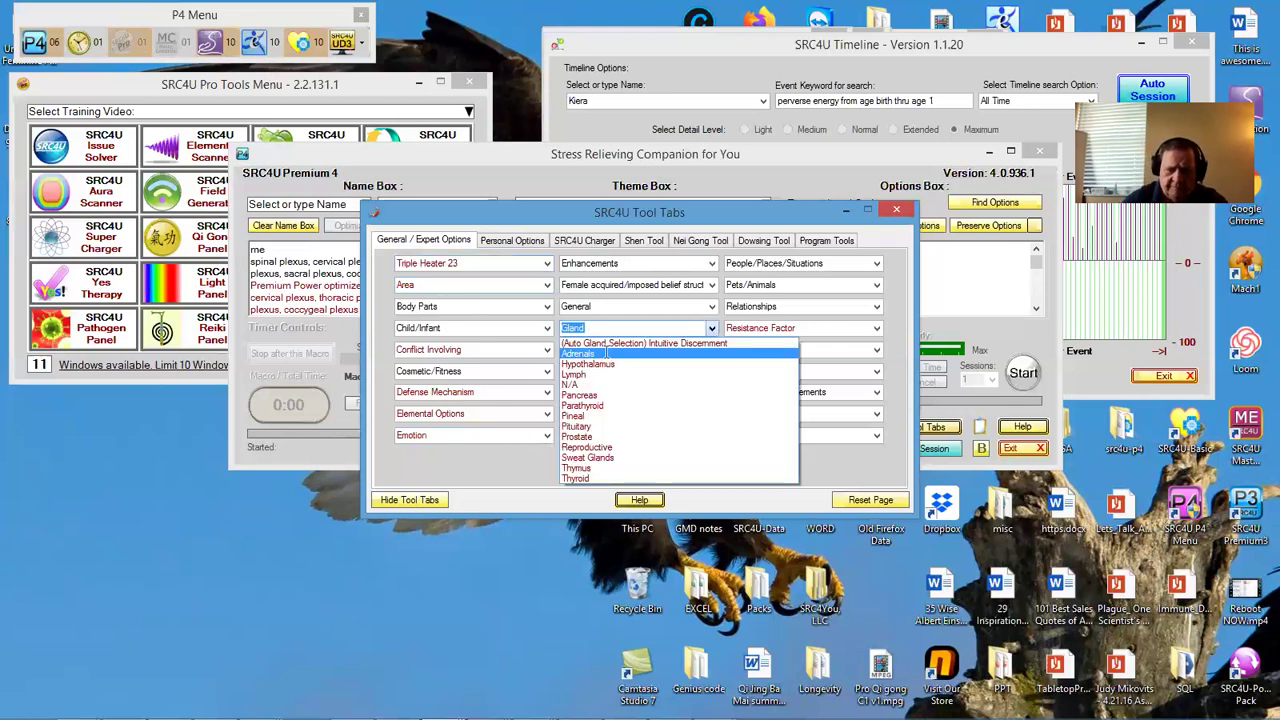
{"action": "left_click", "coordinate": [605, 351]}
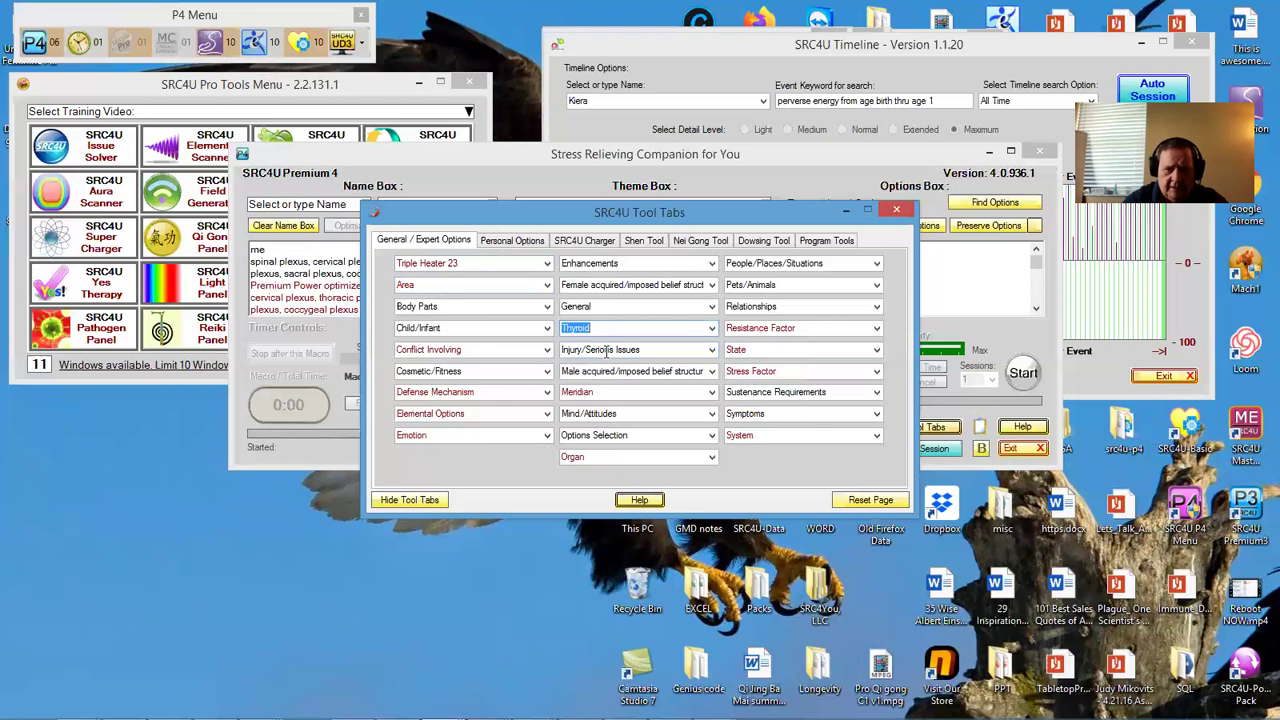
{"action": "left_click", "coordinate": [650, 393]}
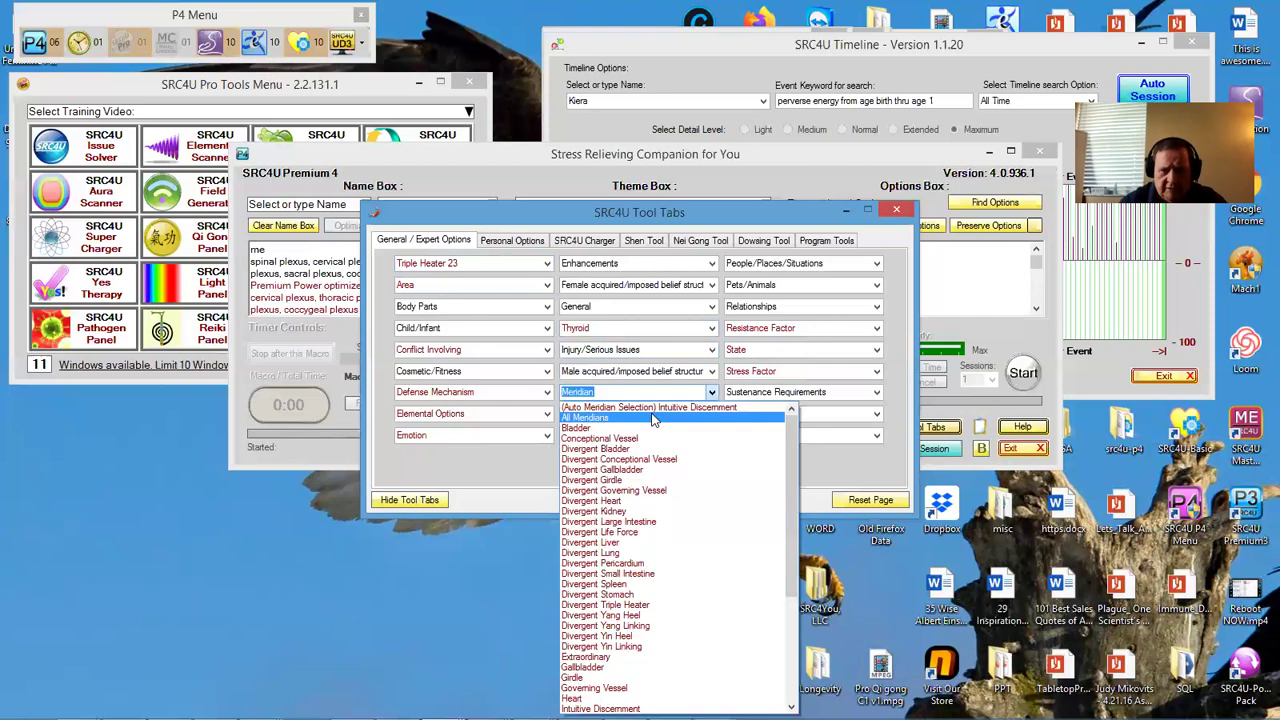
{"action": "left_click", "coordinate": [590, 430]}
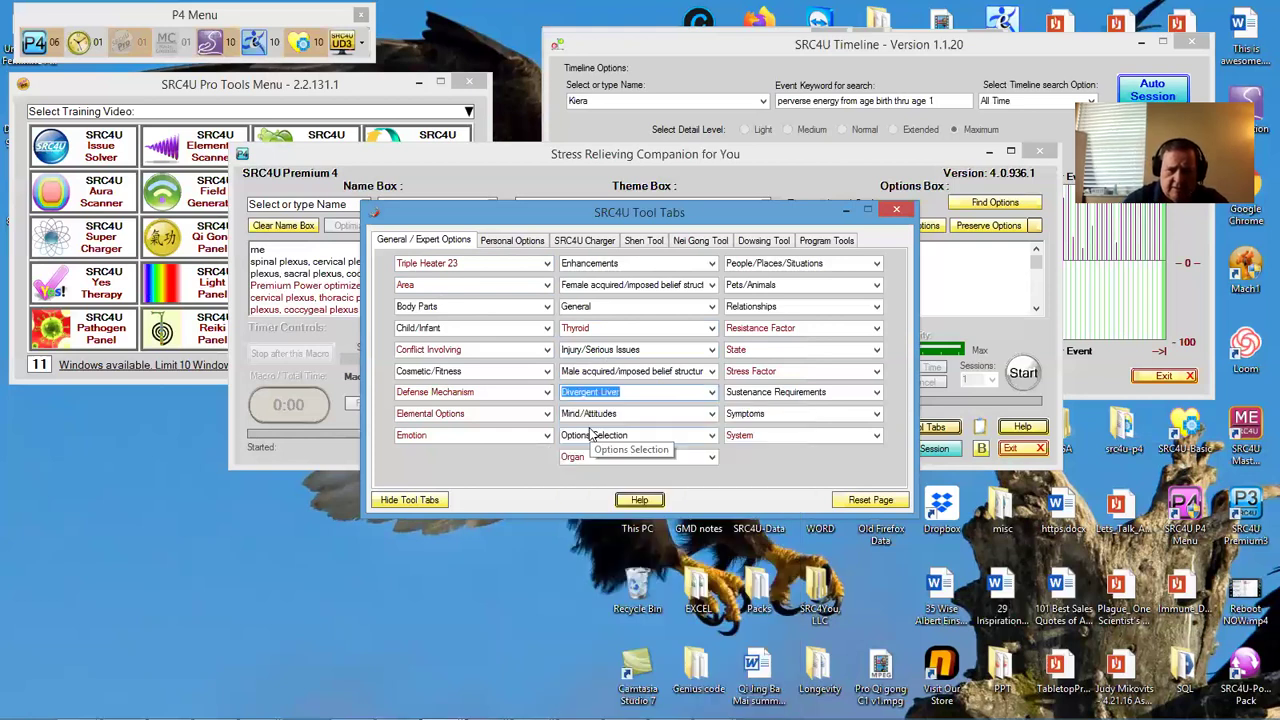
{"action": "left_click", "coordinate": [678, 456]}
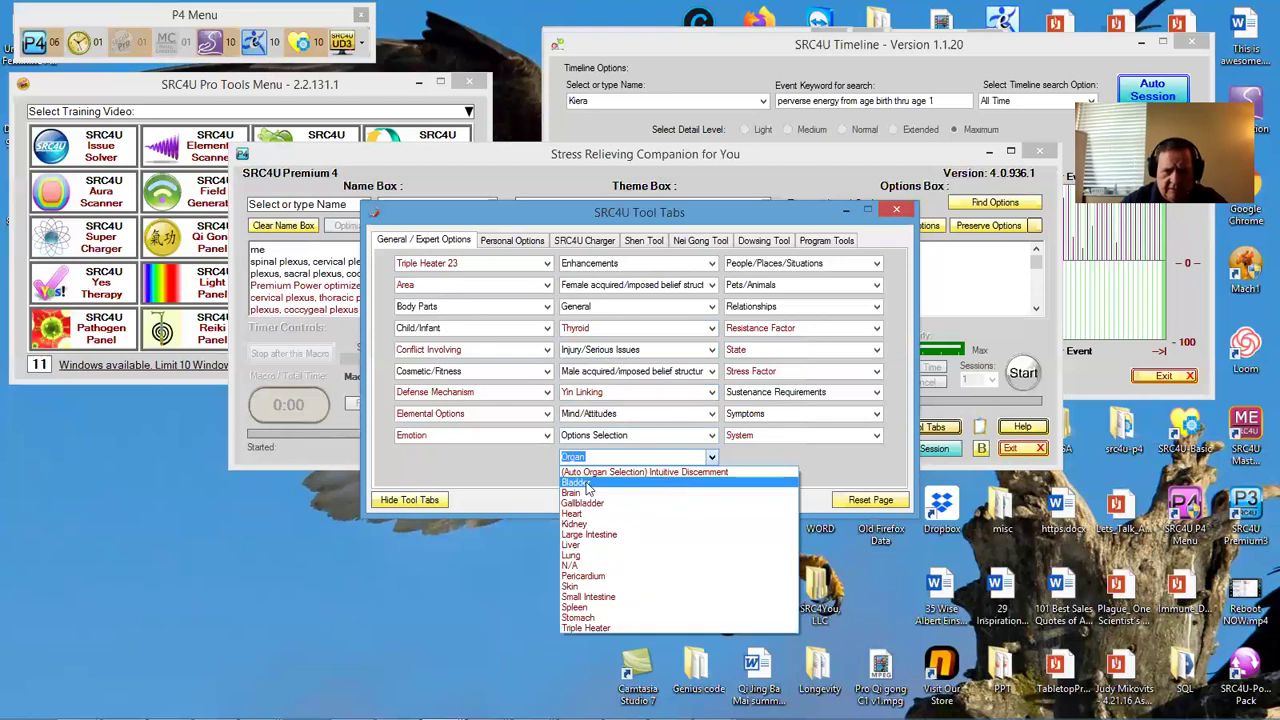
{"action": "left_click", "coordinate": [586, 491]}
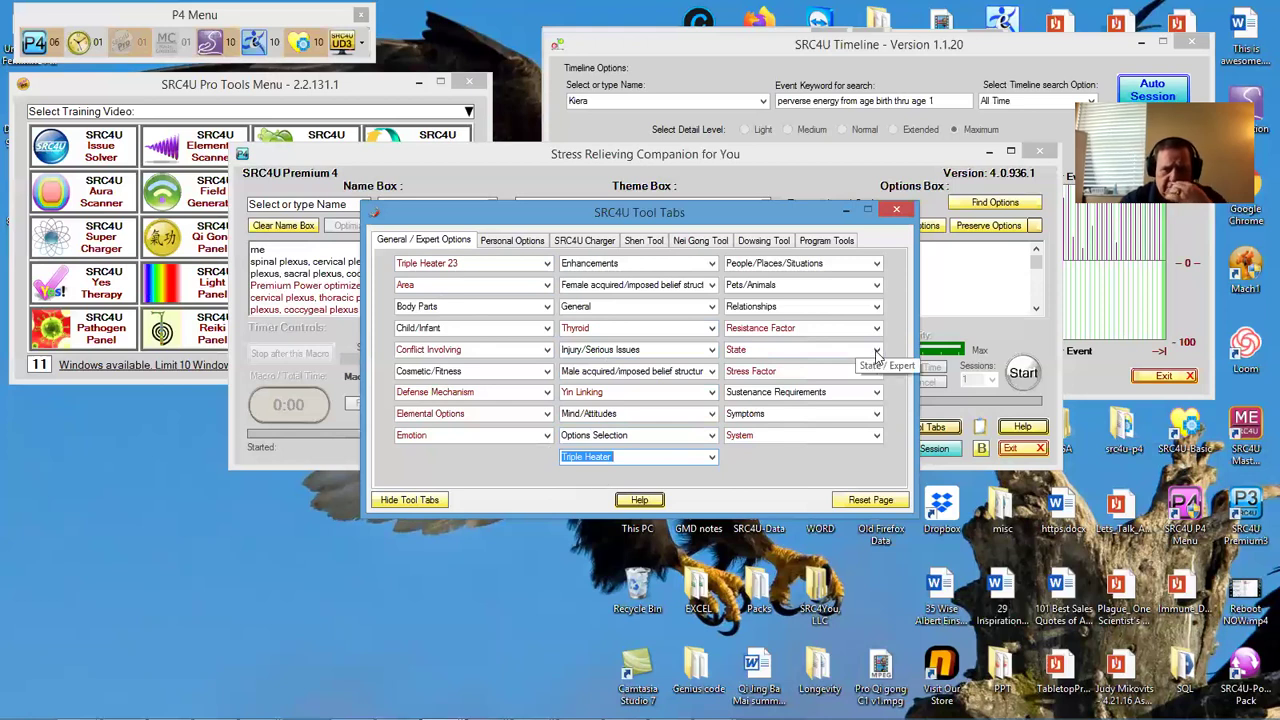
Step: Add all states and body systems to the Options Box
{"action": "left_click", "coordinate": [876, 352]}
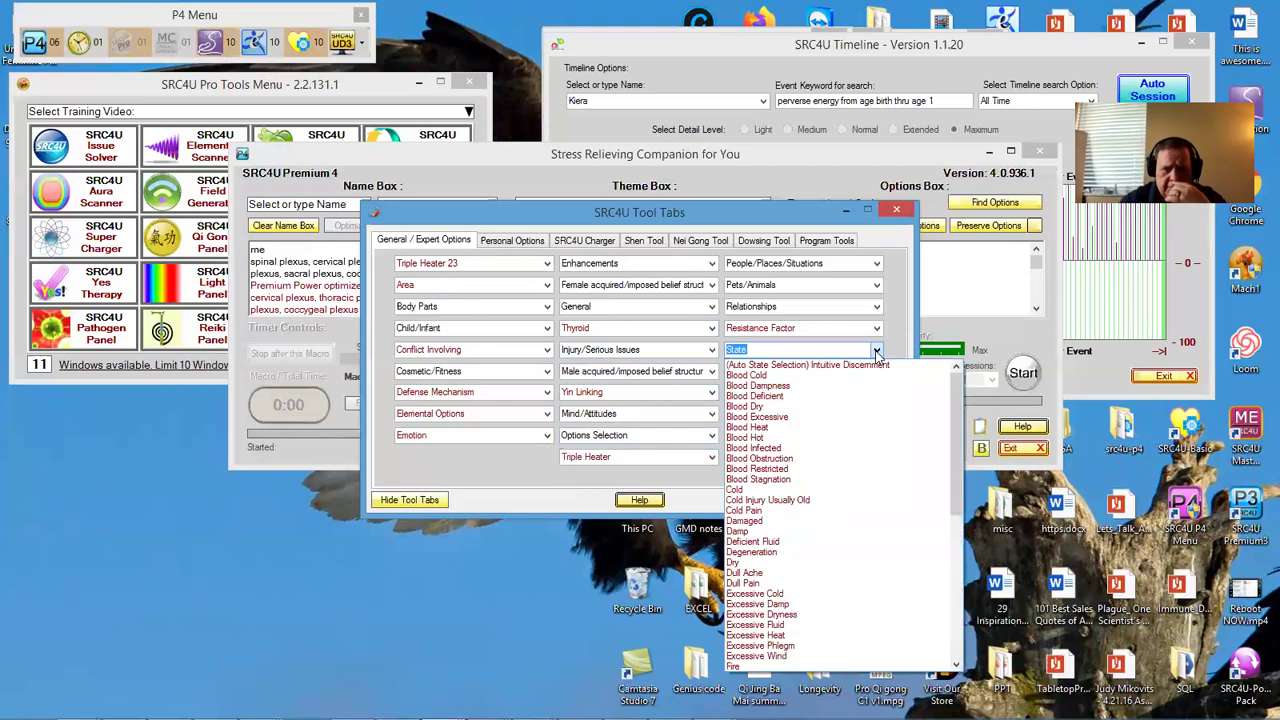
{"action": "left_click", "coordinate": [769, 375]}
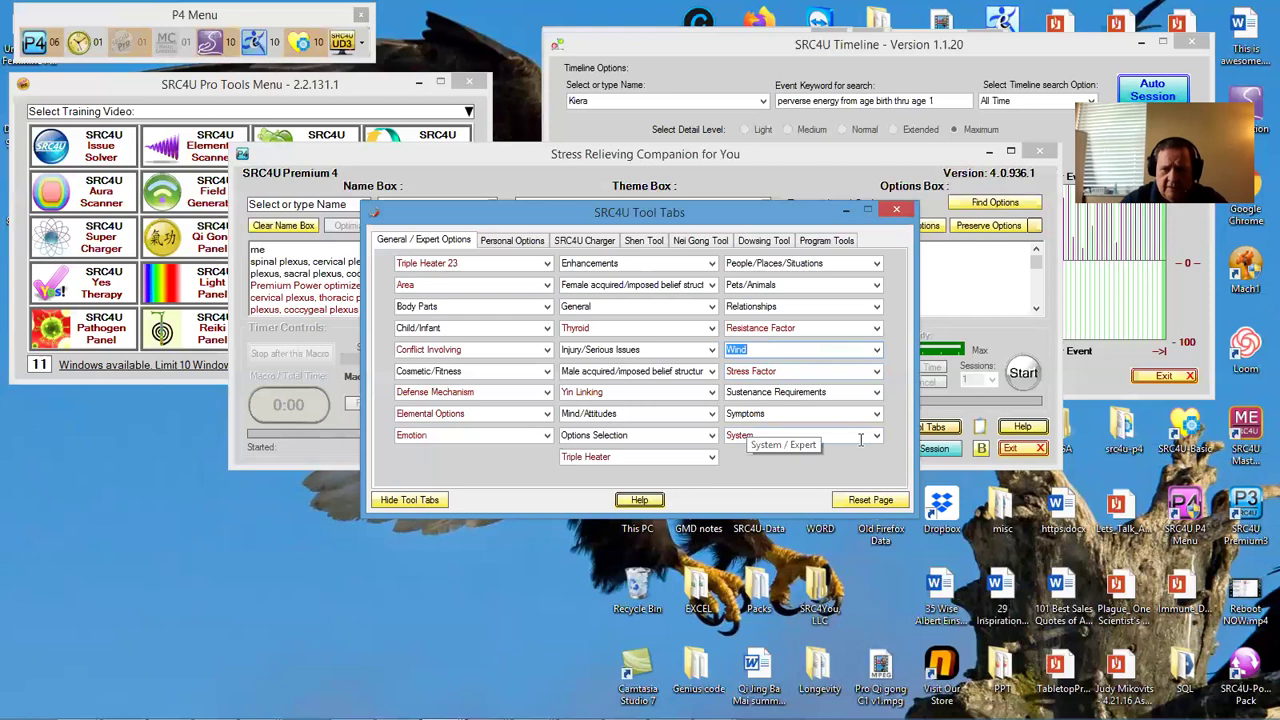
{"action": "left_click", "coordinate": [795, 438]}
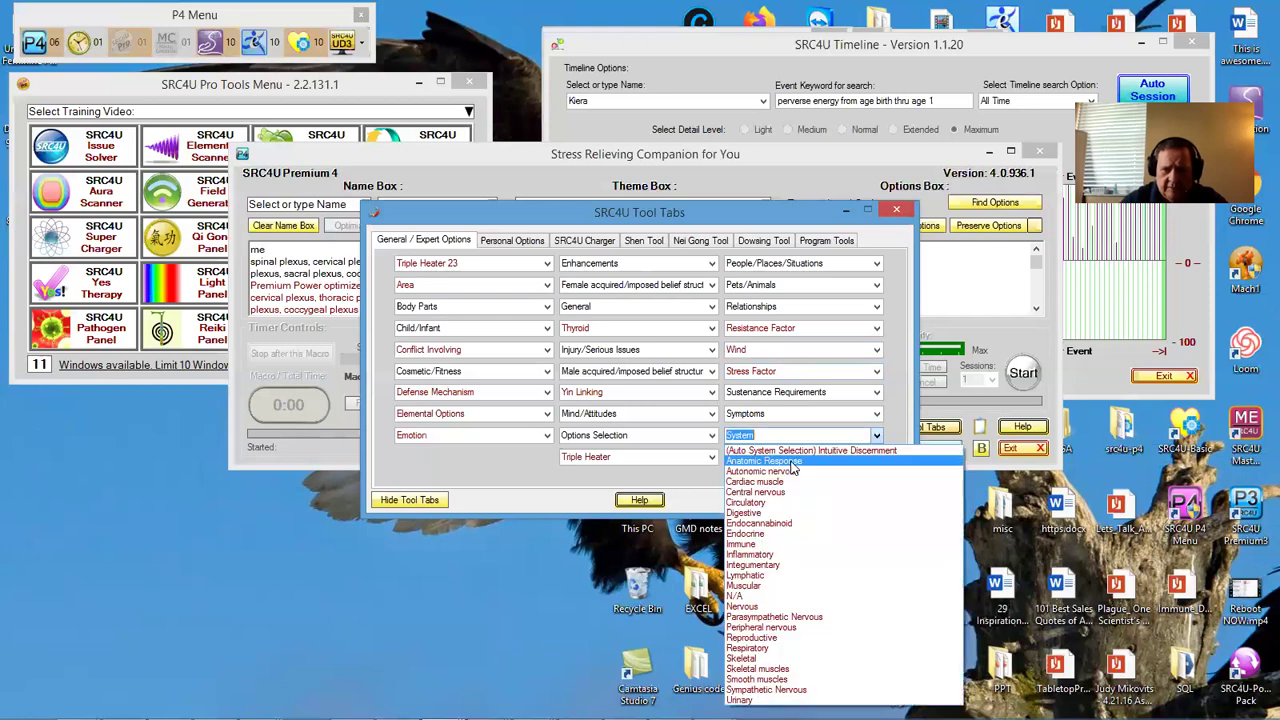
{"action": "left_click", "coordinate": [792, 462]}
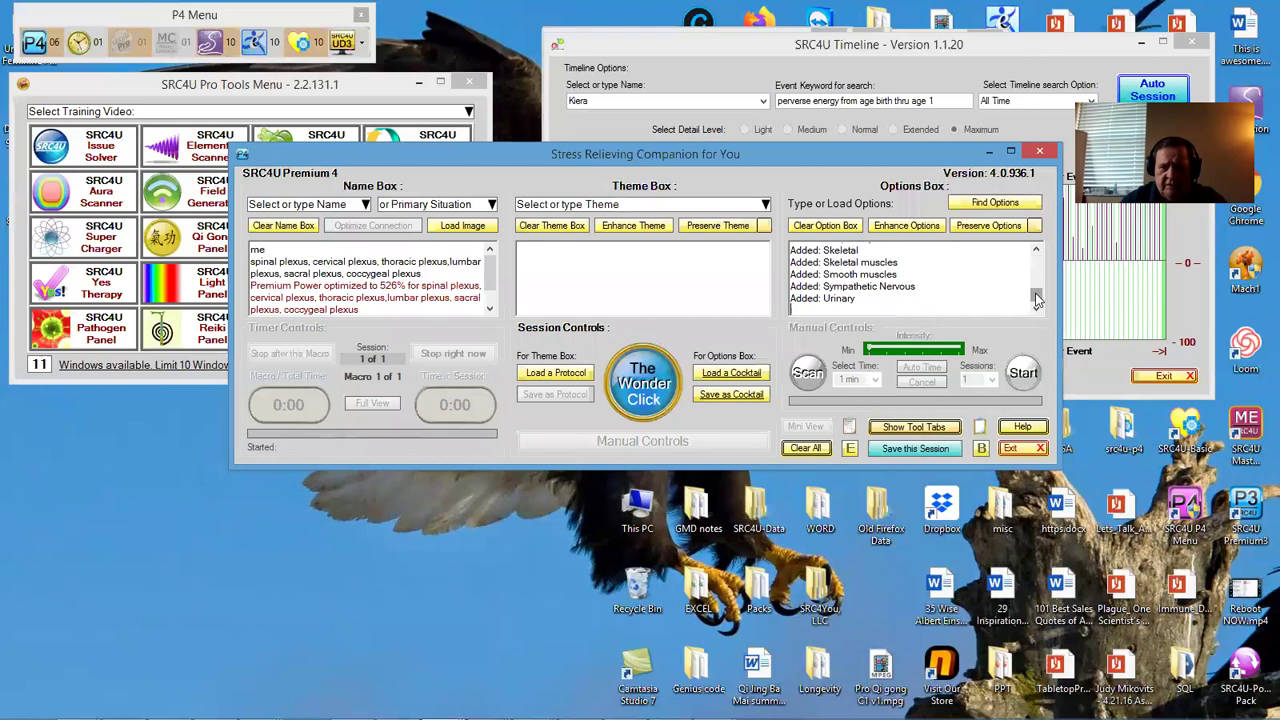
Step: Select and copy every entry in the Options Box
{"action": "left_click_drag", "start_coordinate": [1038, 300], "coordinate": [1040, 253]}
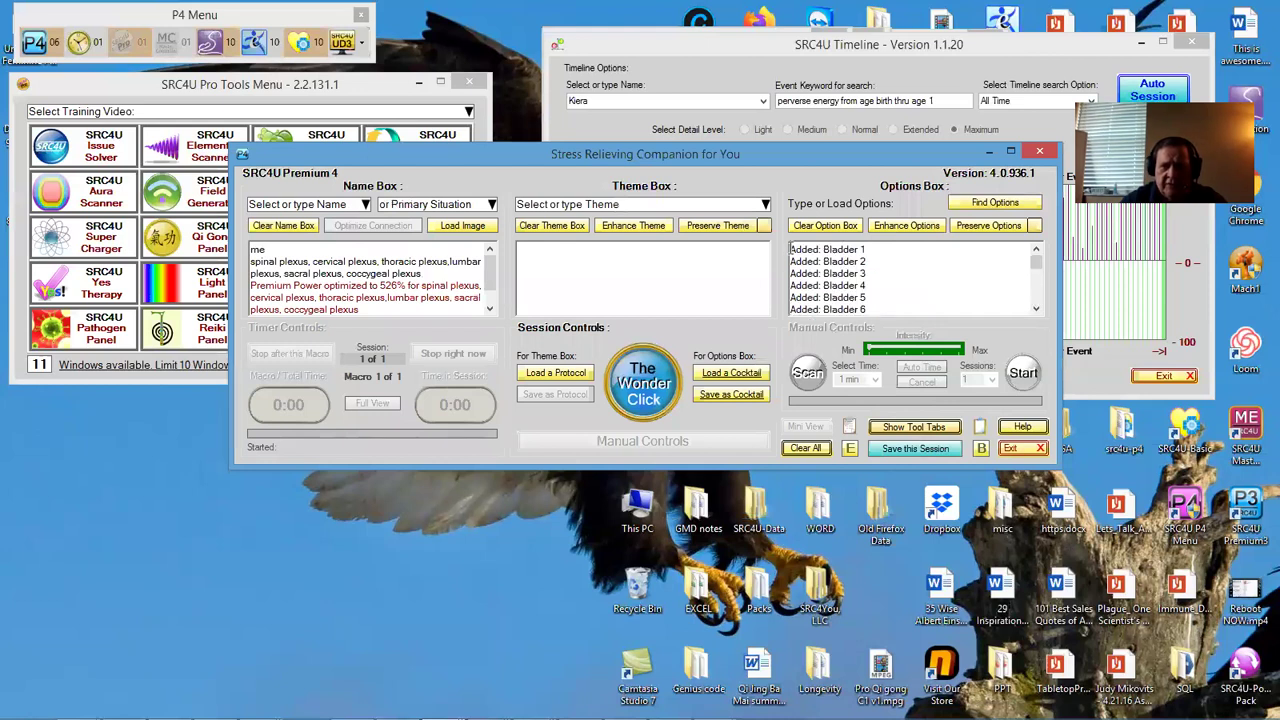
{"action": "triple_click", "coordinate": [791, 249]}
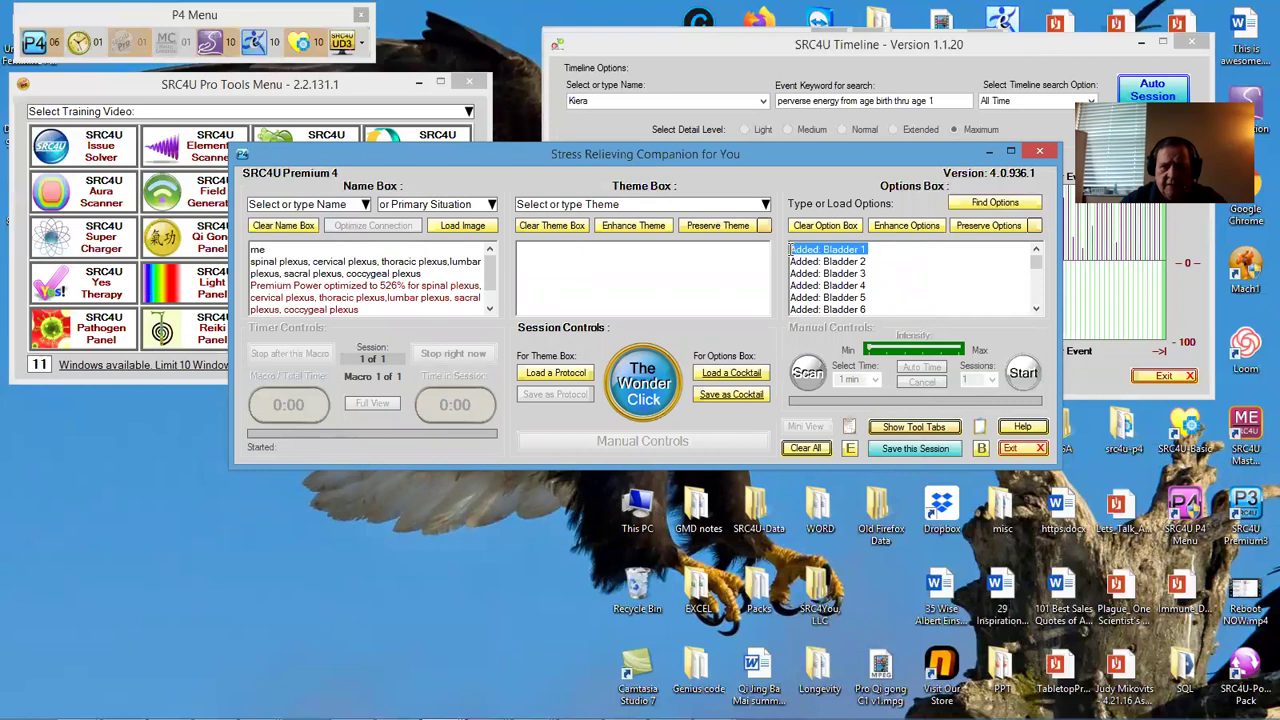
{"action": "right_click", "coordinate": [850, 263]}
{"action": "left_click", "coordinate": [862, 283]}
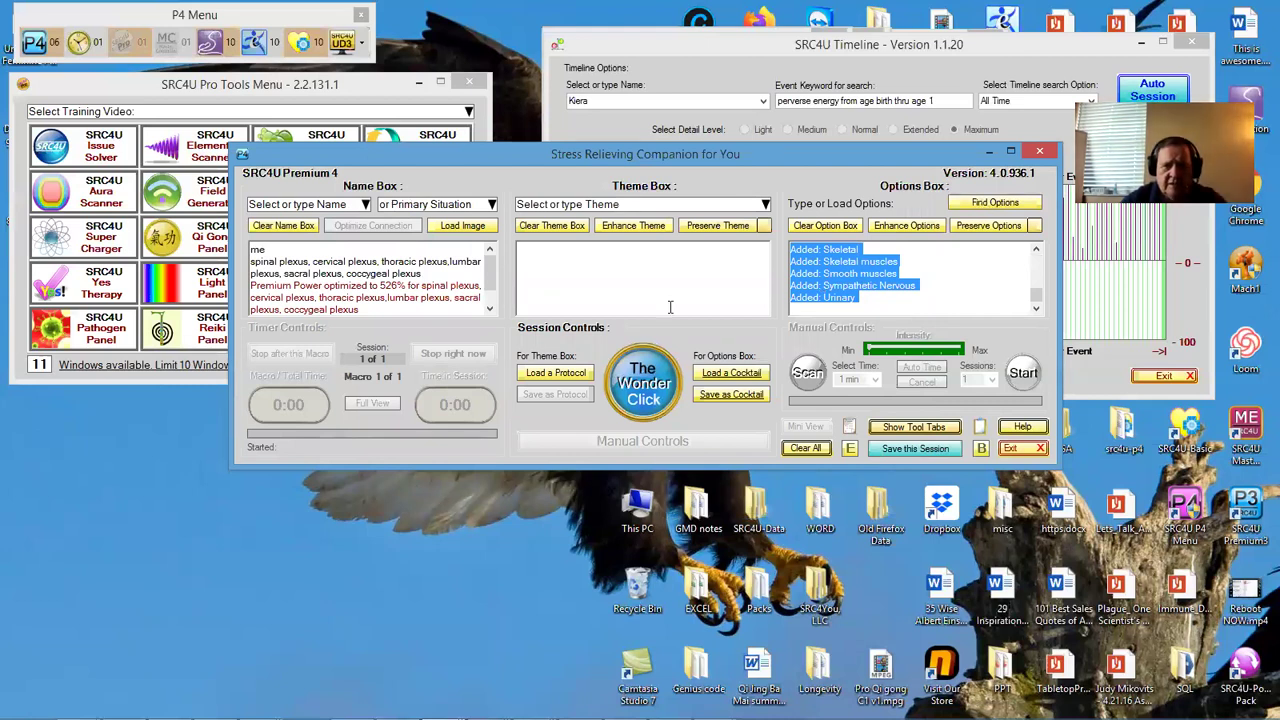
Step: Paste the copied entries into the Find Options search request list
{"action": "left_click", "coordinate": [985, 203]}
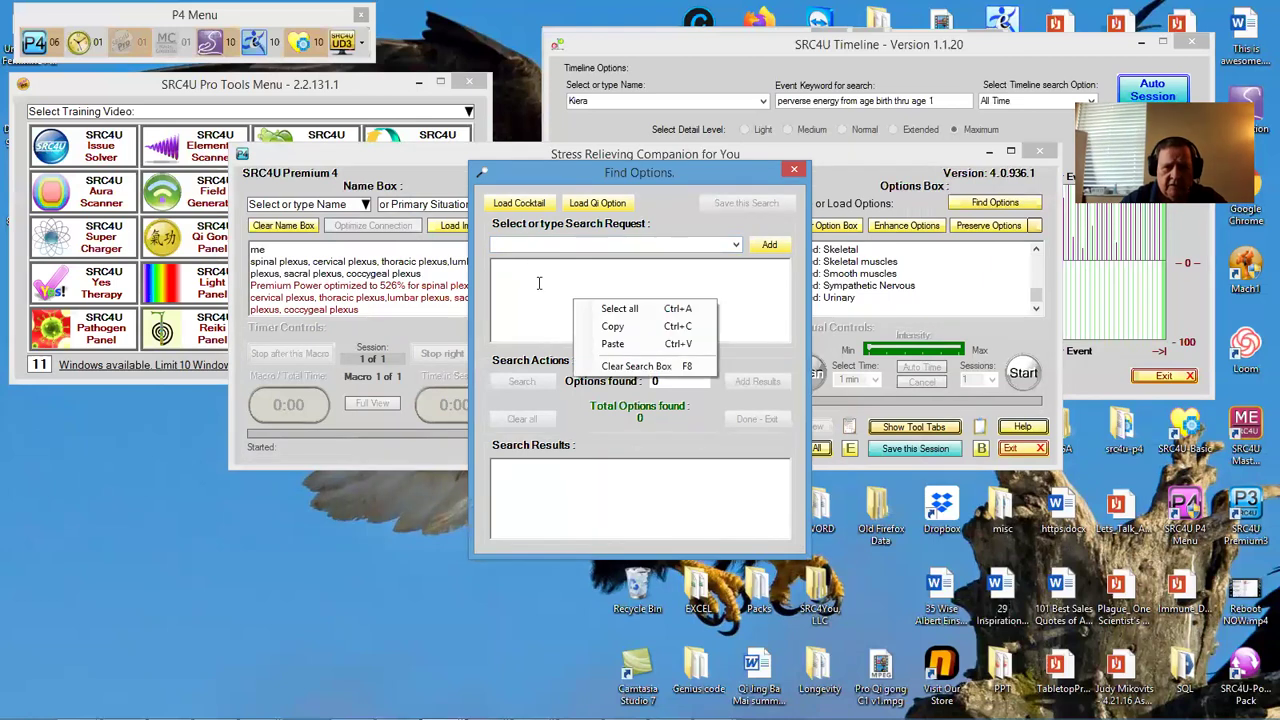
{"action": "left_click", "coordinate": [612, 344]}
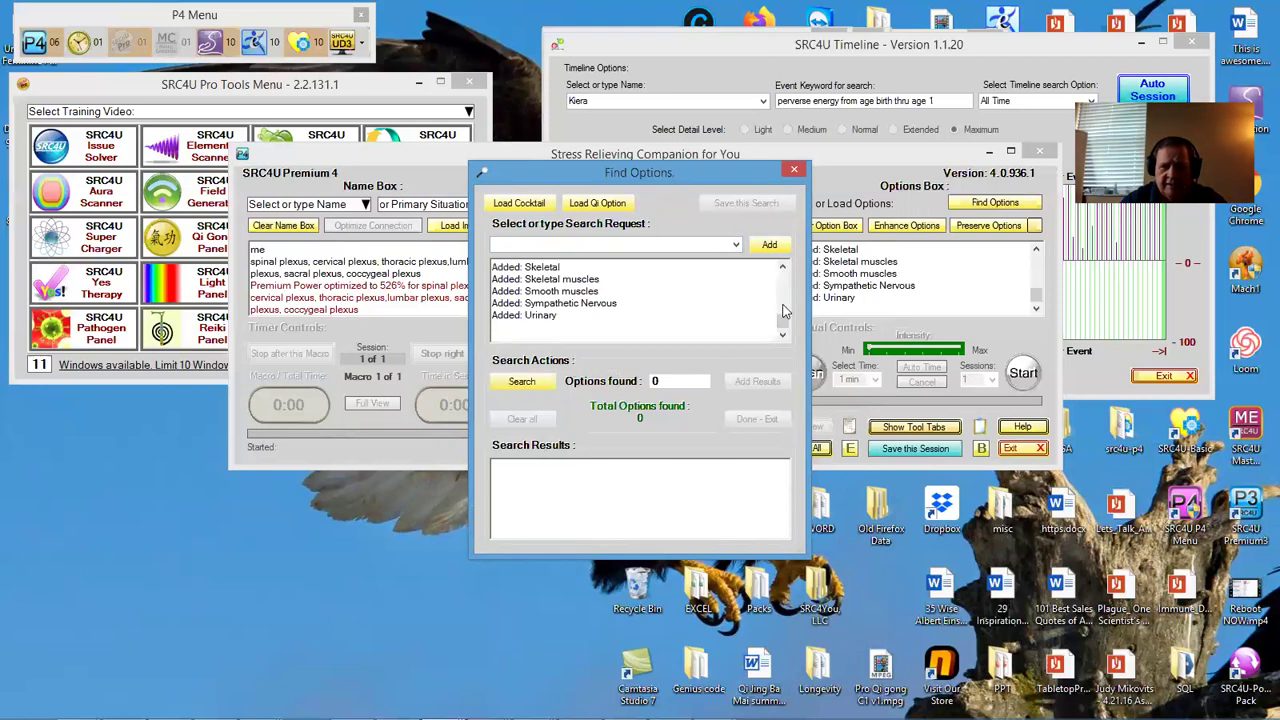
{"action": "scroll", "coordinate": [785, 311], "scroll_direction": "up", "scroll_amount": 5}
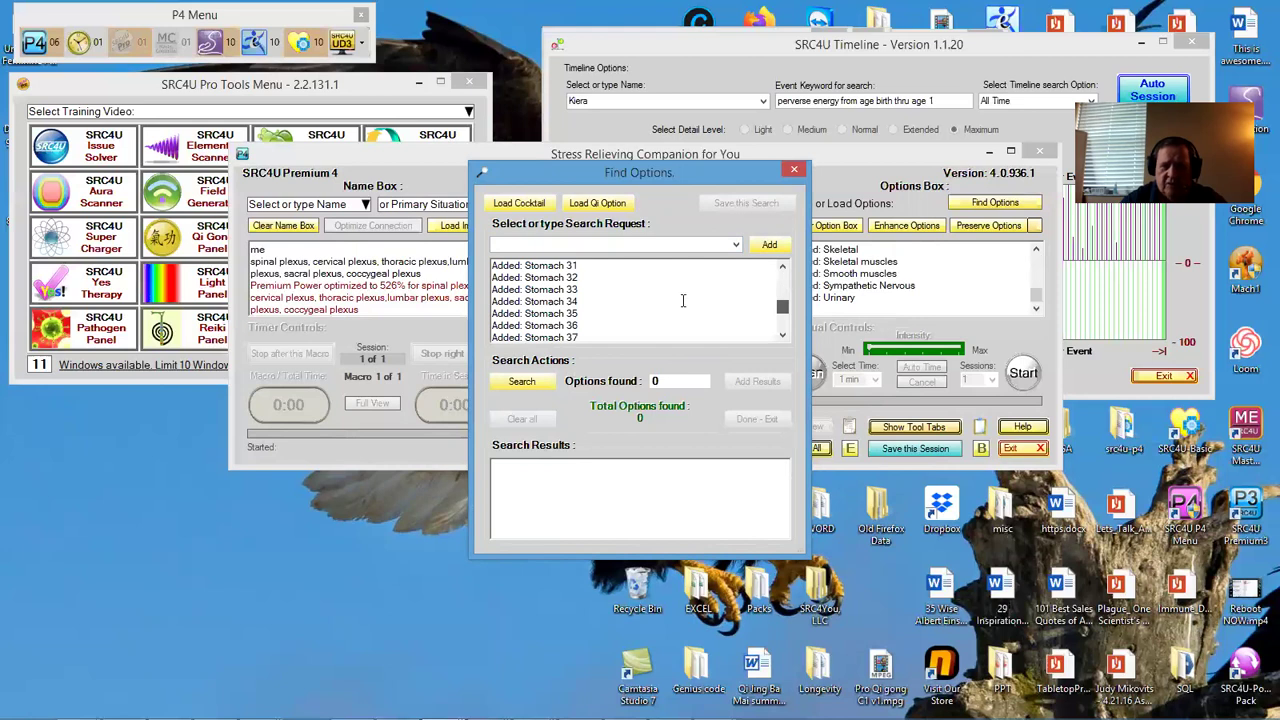
{"action": "scroll", "coordinate": [683, 298], "scroll_direction": "up", "scroll_amount": 10}
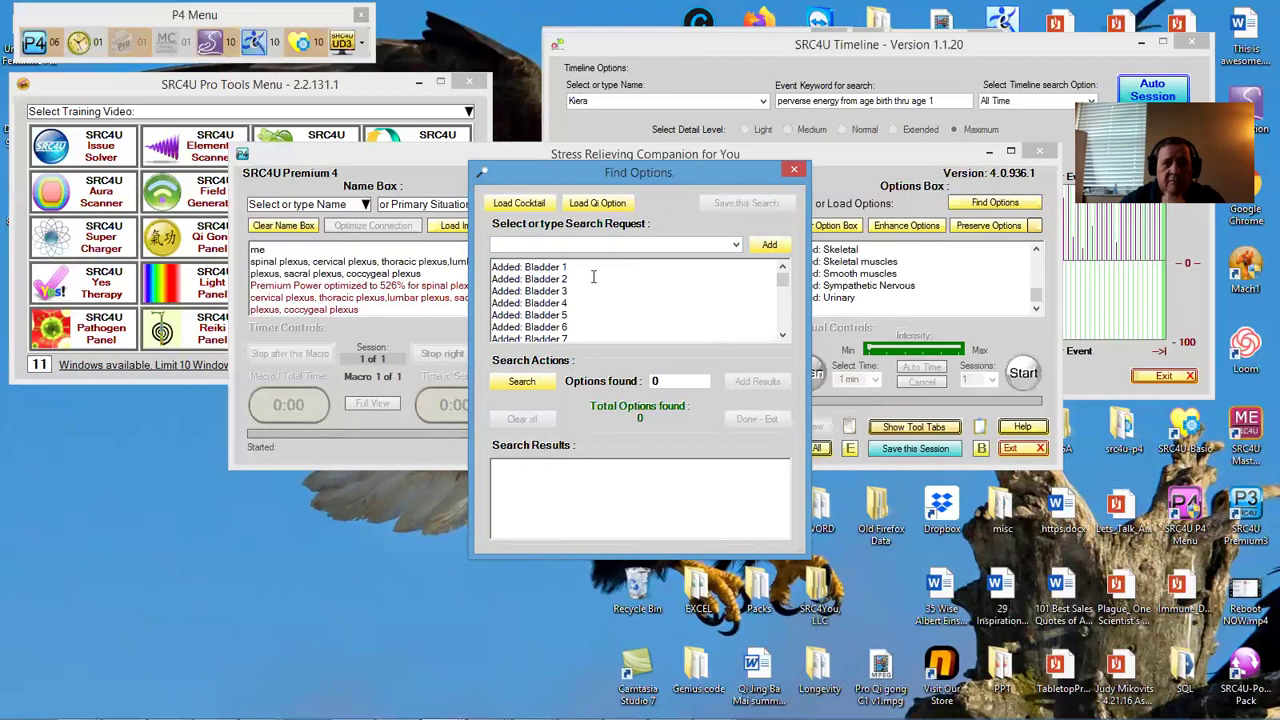
Step: Search options for all pasted entries, finding 2,037,976 options in total
{"action": "left_click", "coordinate": [521, 383]}
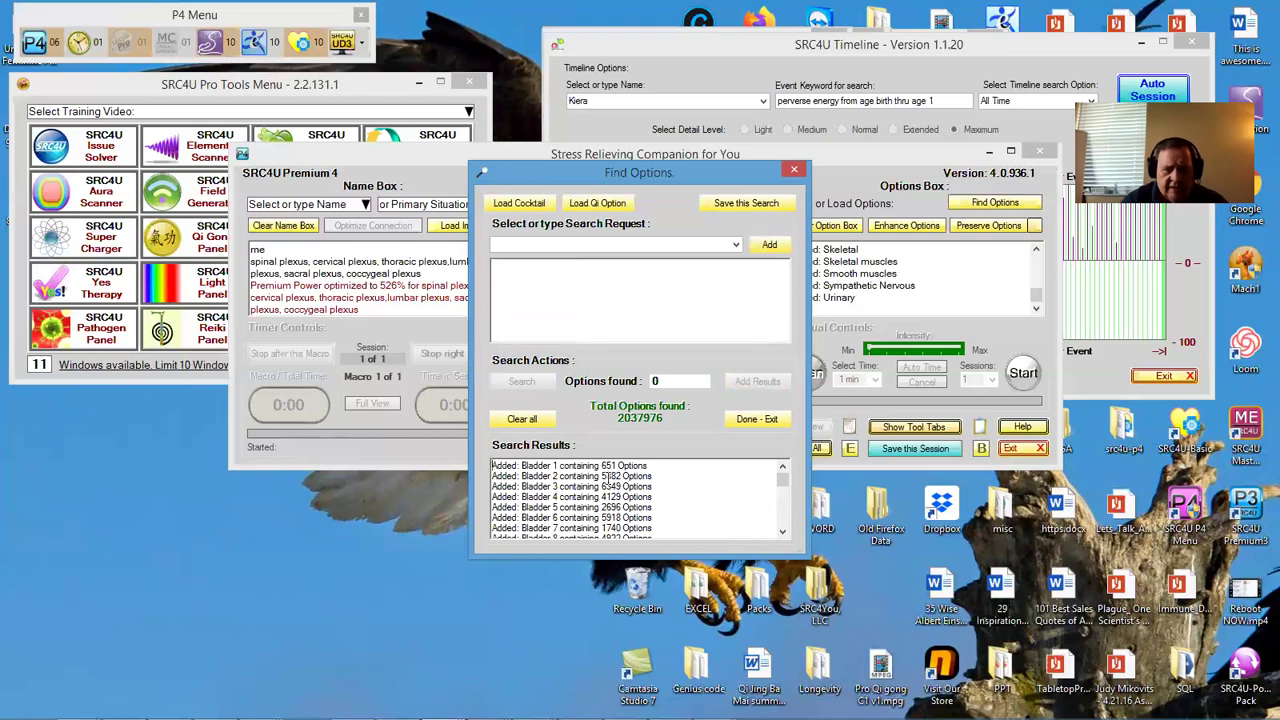
Step: Copy all search results from the first line through Urinary and open blank workbook Book2
{"action": "left_click_drag", "start_coordinate": [492, 465], "coordinate": [622, 477]}
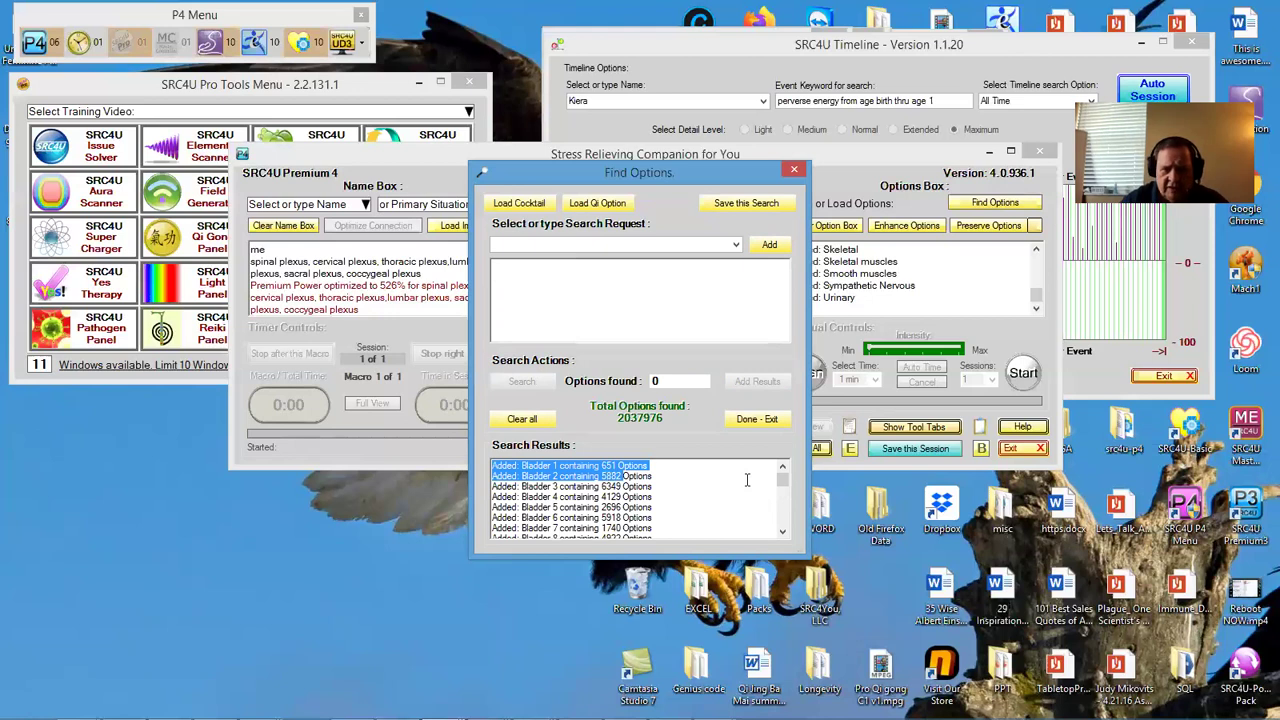
{"action": "scroll", "coordinate": [781, 531], "scroll_direction": "down", "scroll_amount": 10}
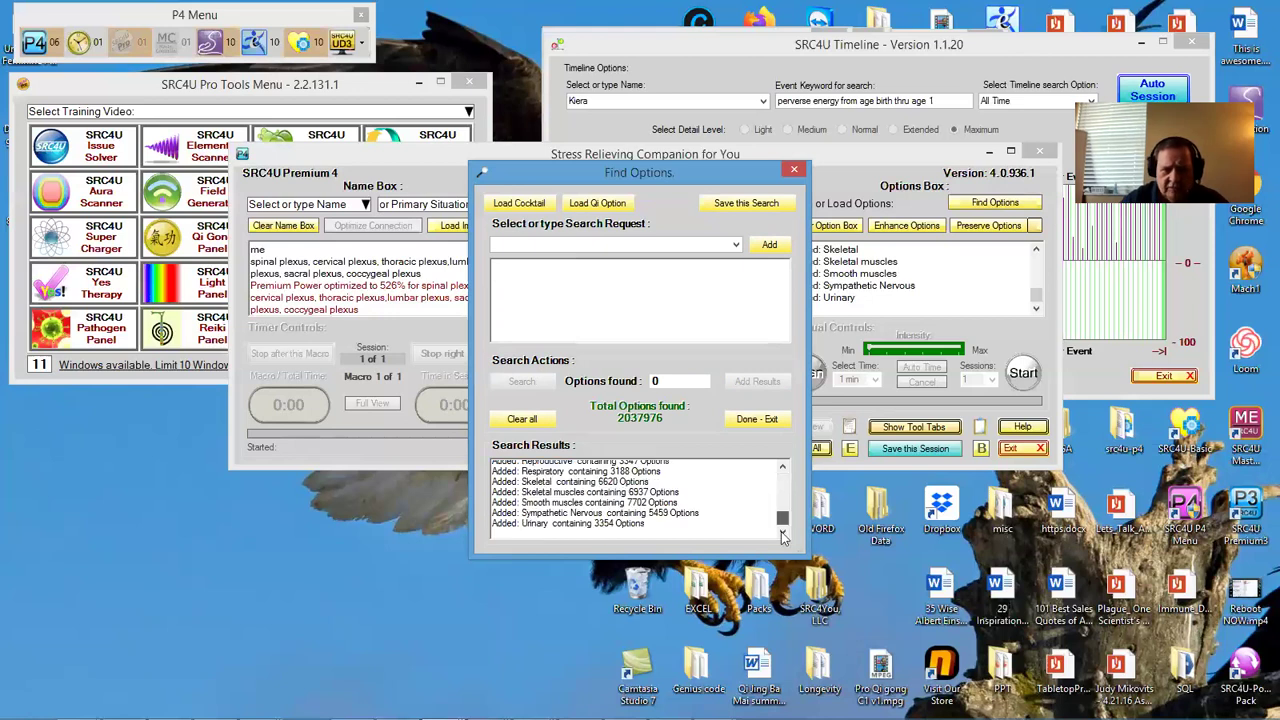
{"action": "left_click", "coordinate": [657, 524], "text": "shift"}
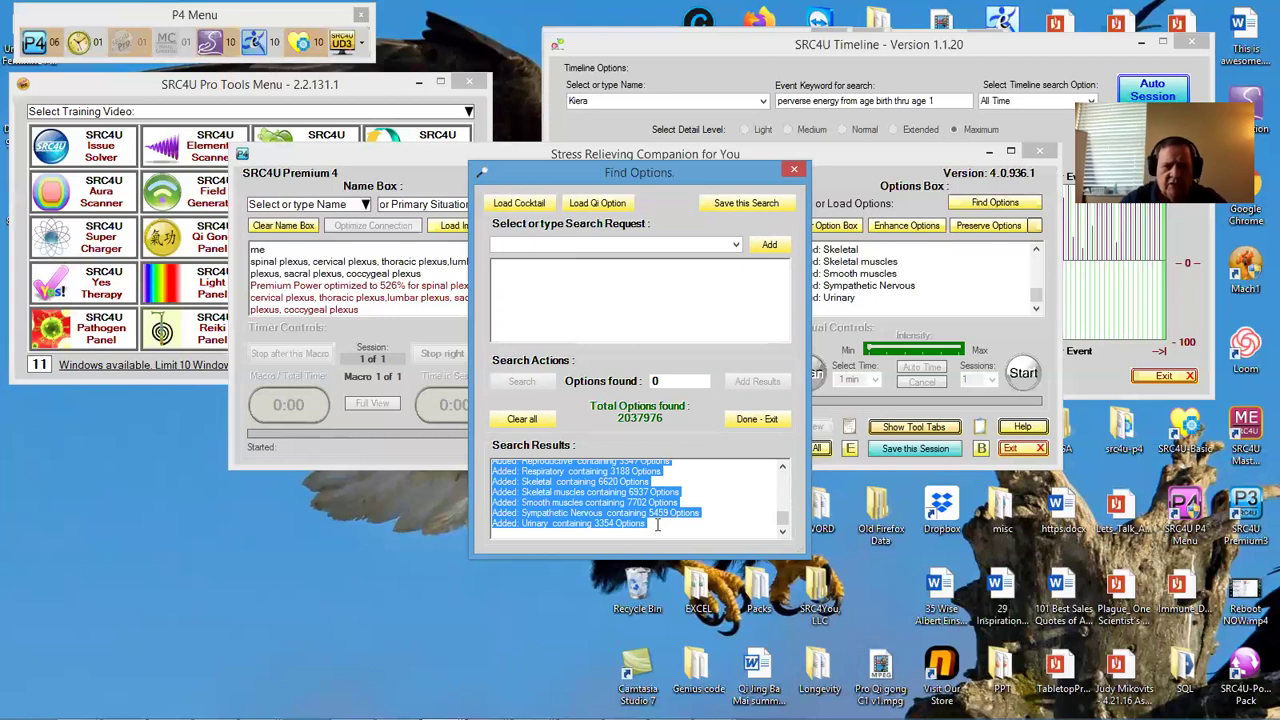
{"action": "mouse_move", "coordinate": [660, 716]}
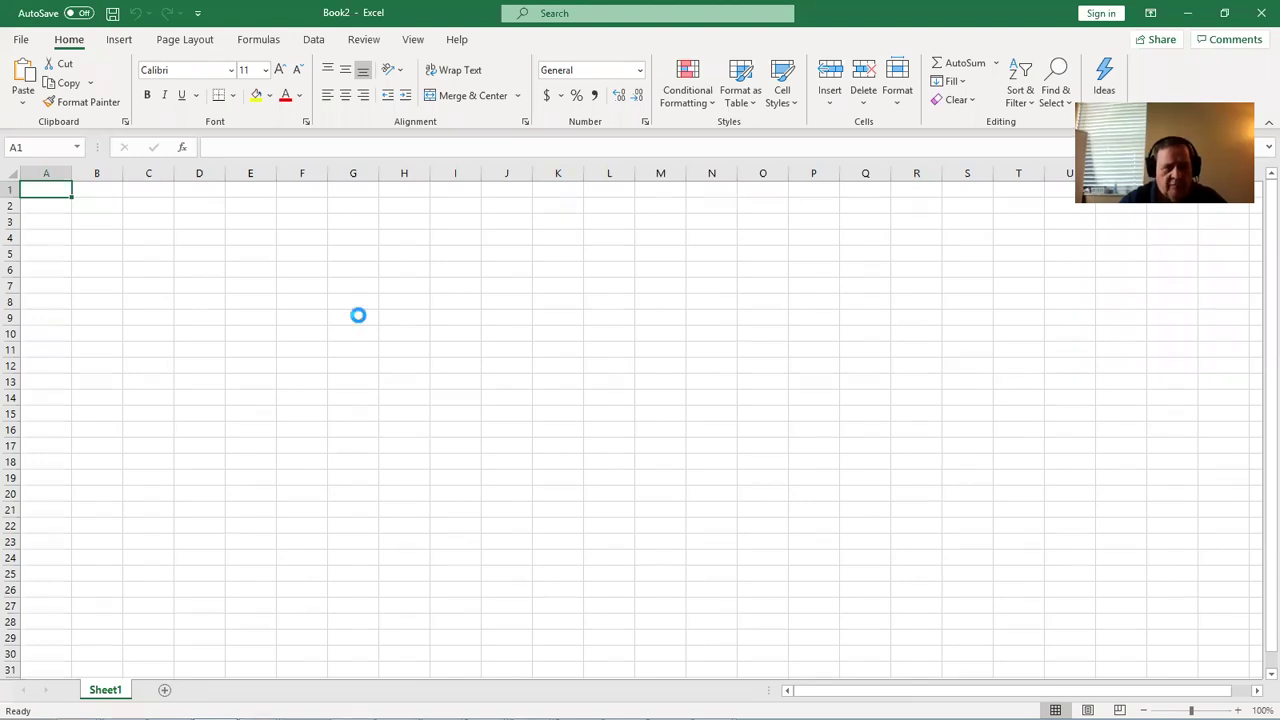
Step: Paste the copied search results into column A of Book2
{"action": "key", "text": "ctrl+v"}
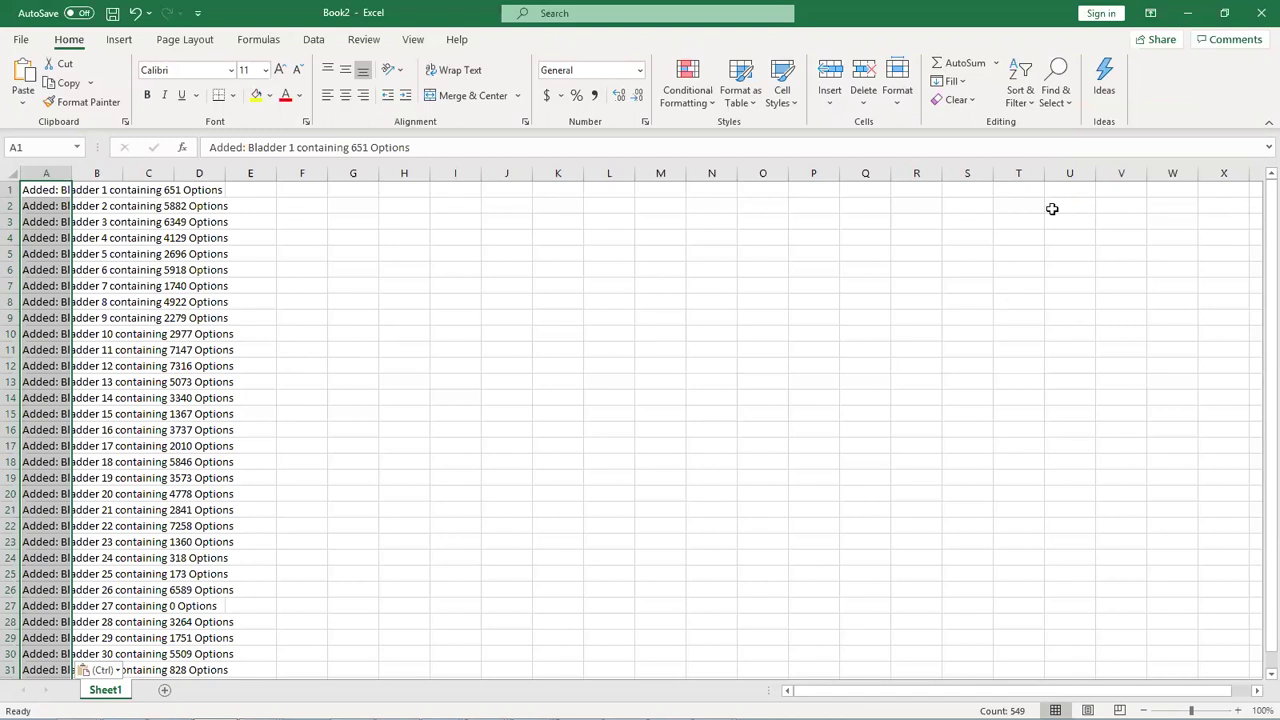
Step: Use Find and Replace to change every 'containing' in column A to '~'
{"action": "left_click", "coordinate": [1058, 84]}
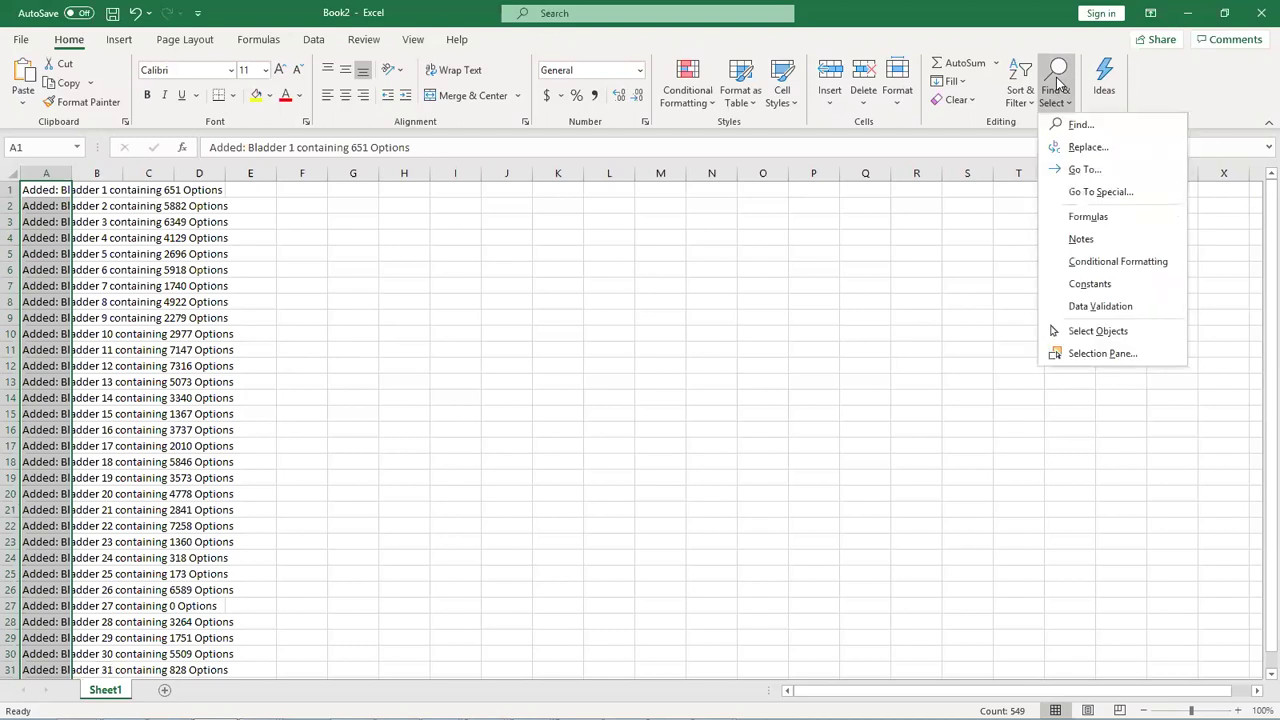
{"action": "left_click", "coordinate": [1090, 148]}
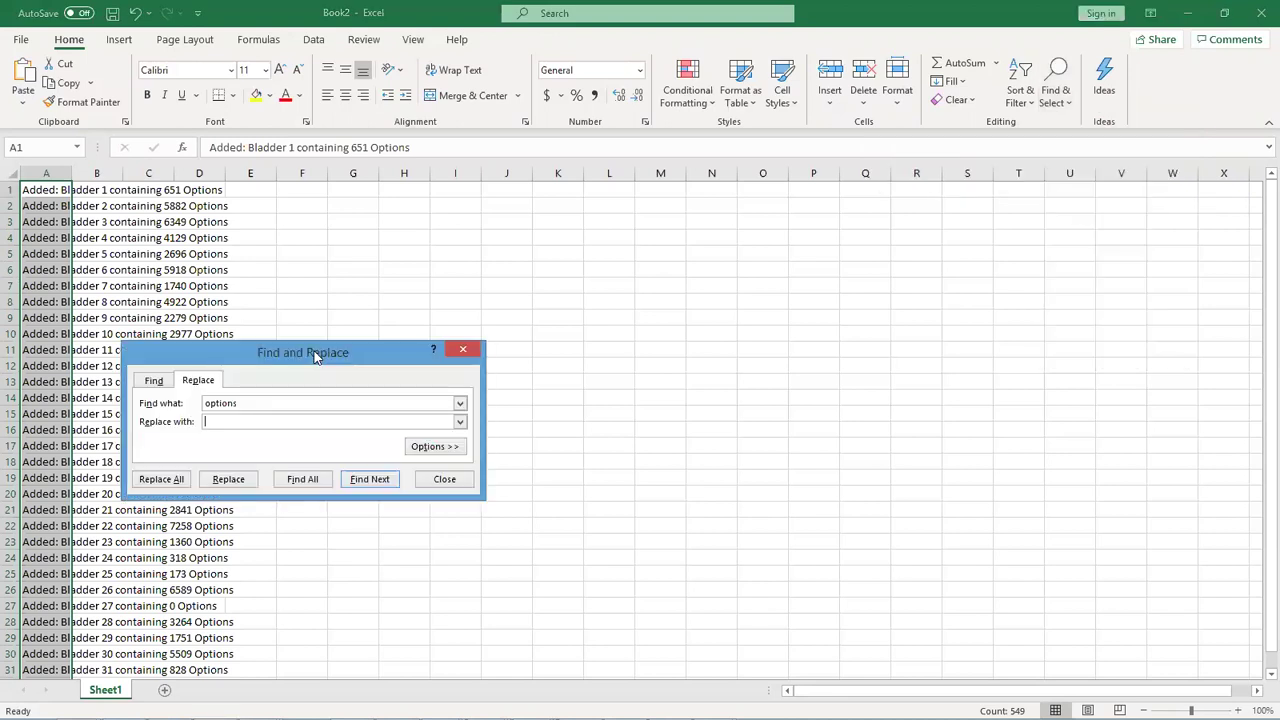
{"action": "left_click_drag", "start_coordinate": [316, 358], "coordinate": [553, 277]}
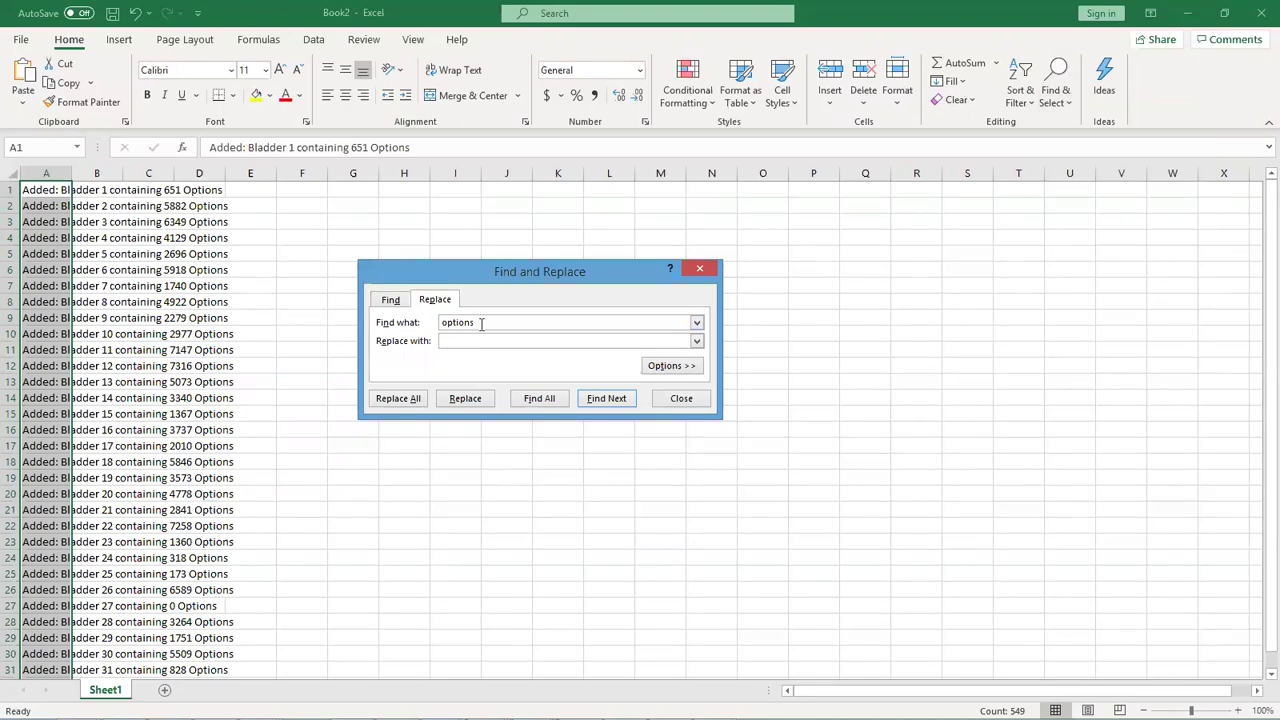
{"action": "key", "text": "shift+Tab"}
{"action": "type", "text": "conta"}
{"action": "type", "text": "ining"}
{"action": "type", "text": "~"}
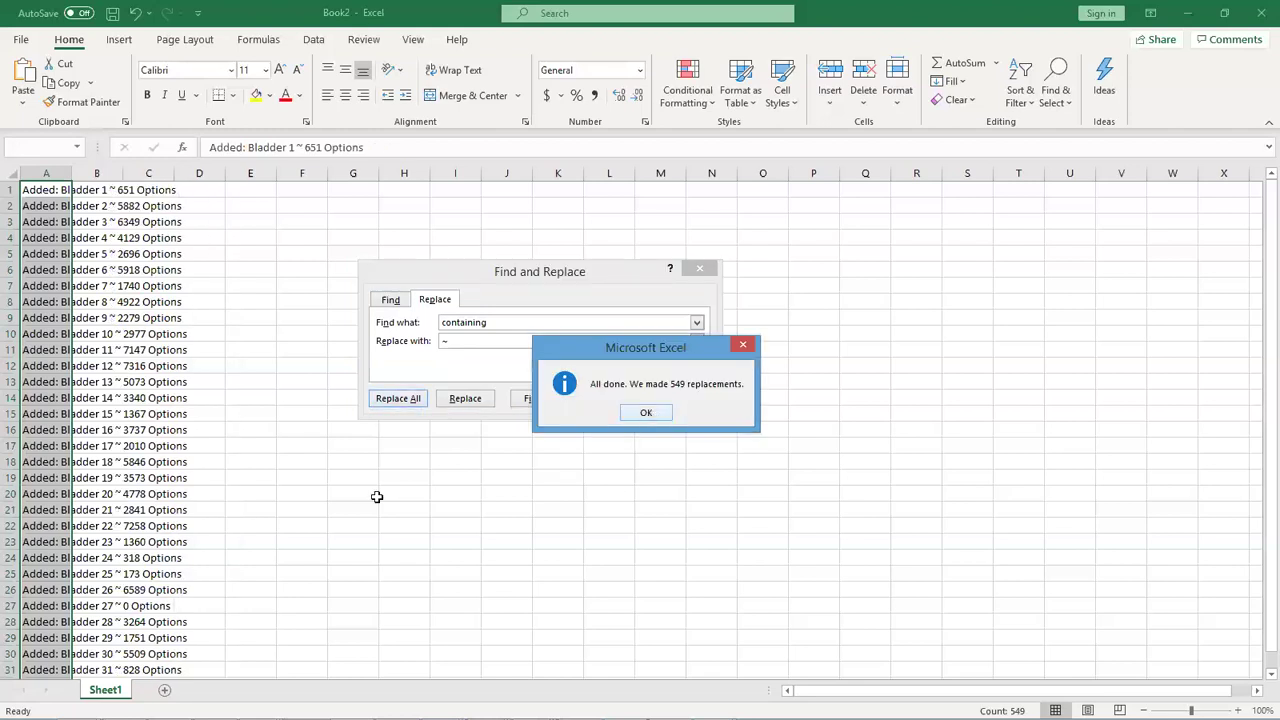
Step: Replace 'options' with nothing in all 549 entries, then close Find and Replace
{"action": "key", "text": "Return"}
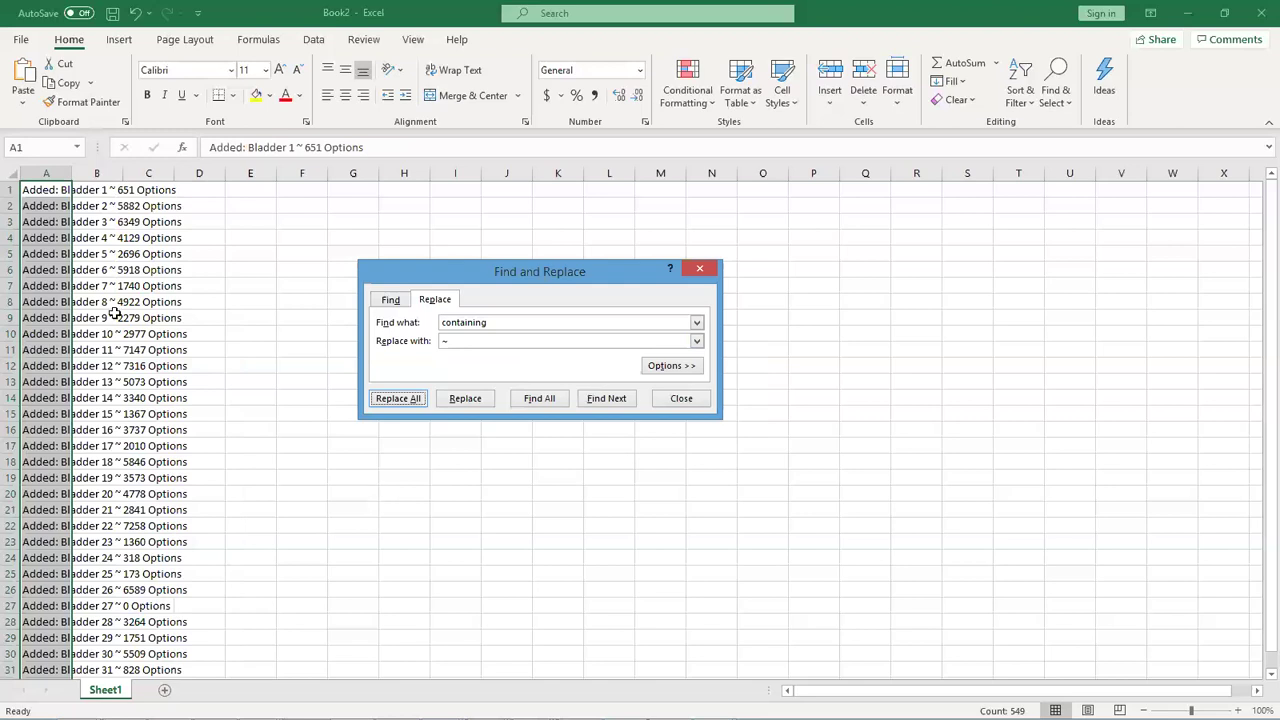
{"action": "left_click", "coordinate": [494, 322]}
{"action": "key", "text": "ctrl+a"}
{"action": "type", "text": "op"}
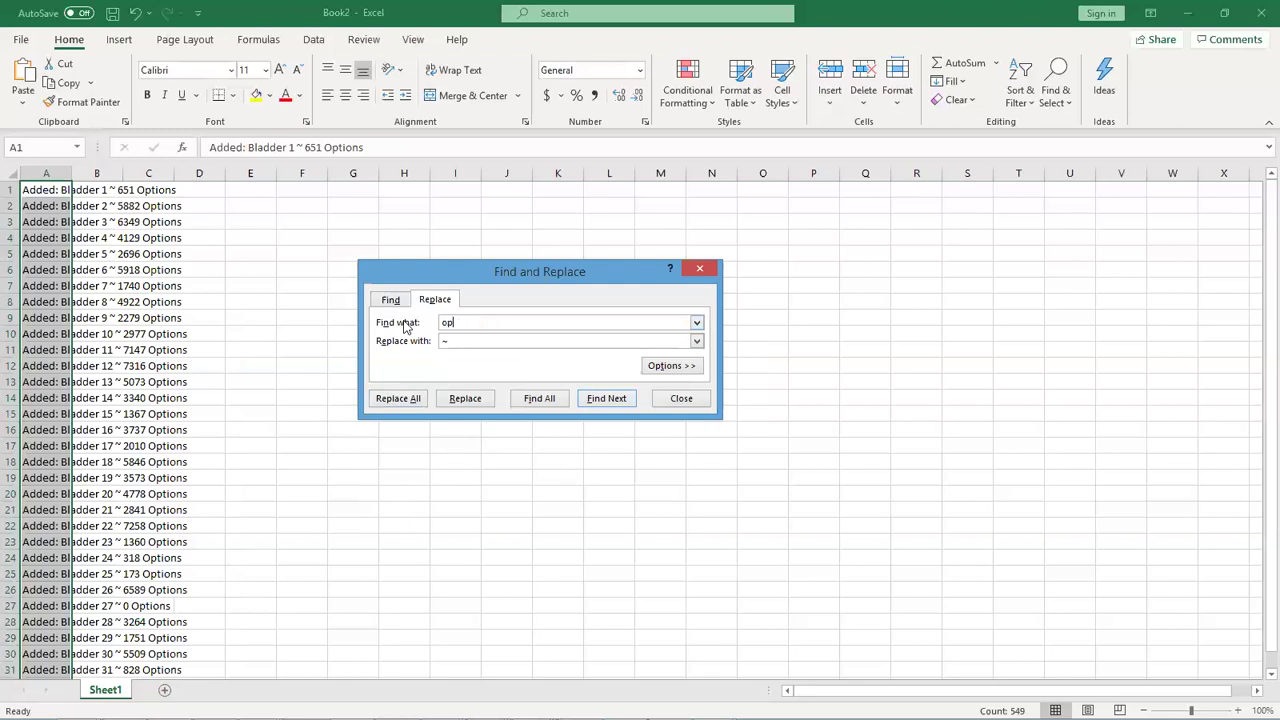
{"action": "type", "text": "tions"}
{"action": "left_click", "coordinate": [397, 400]}
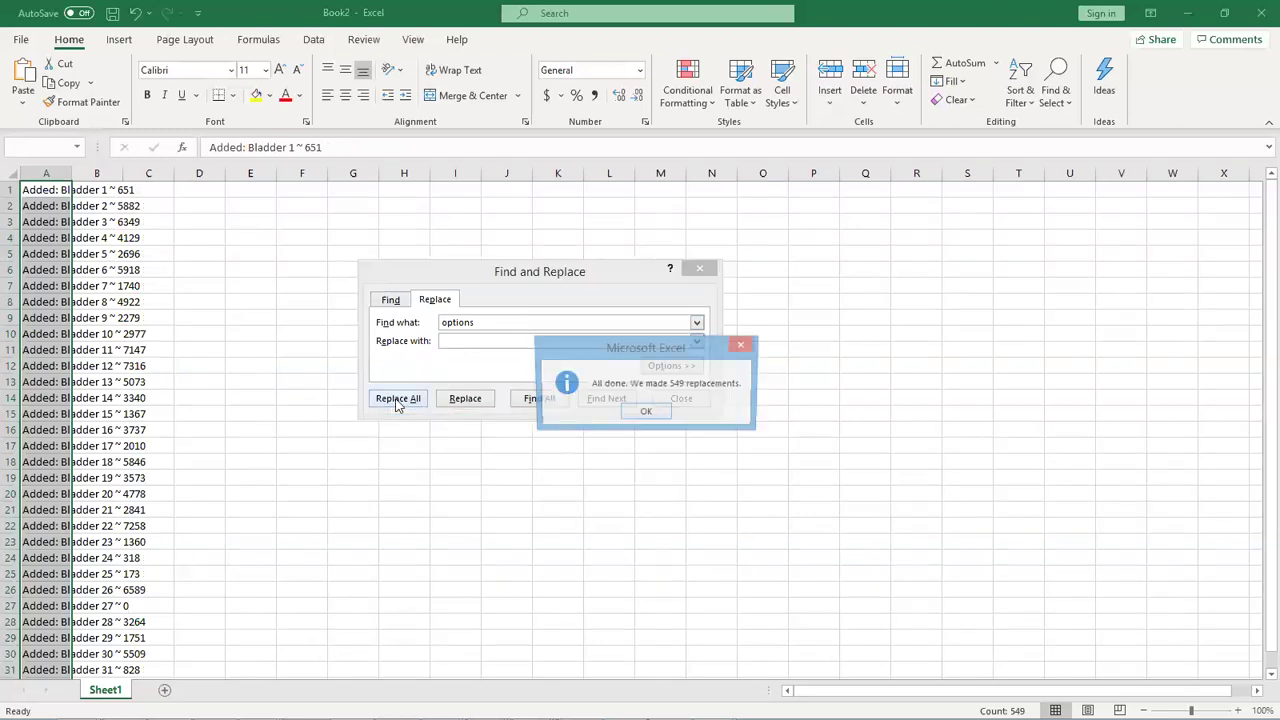
{"action": "left_click", "coordinate": [647, 413]}
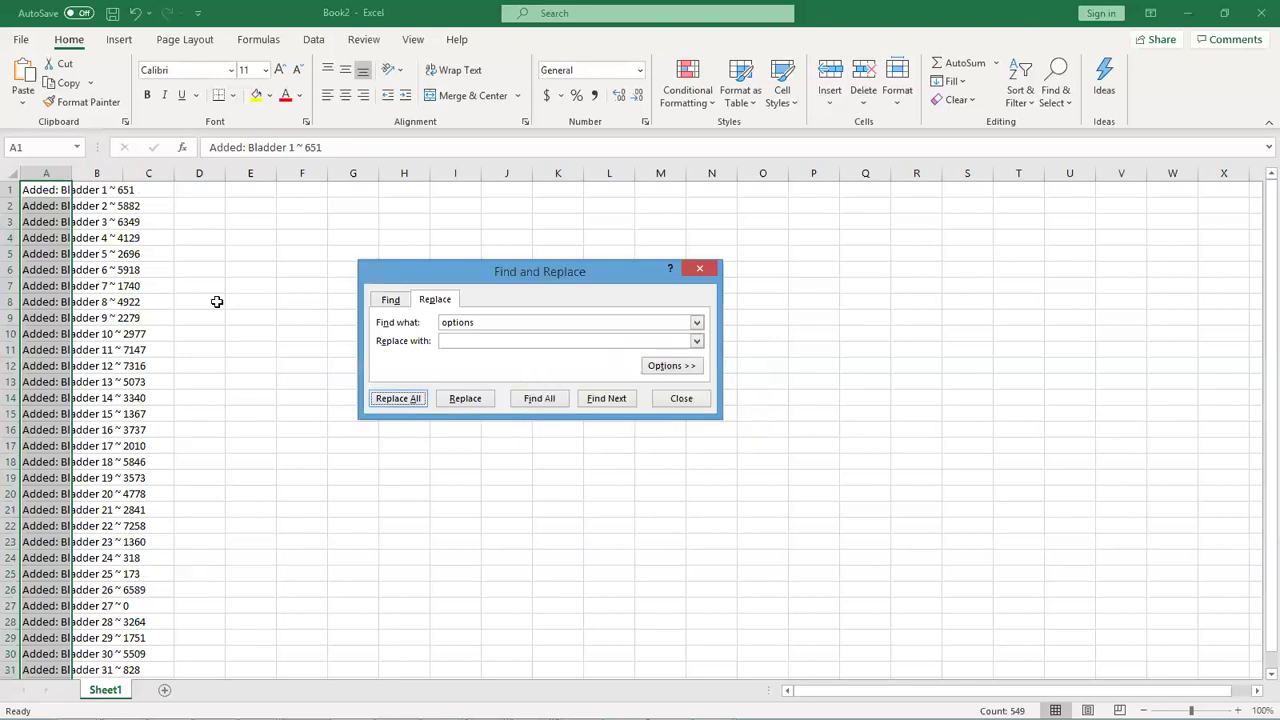
{"action": "key", "text": "Escape"}
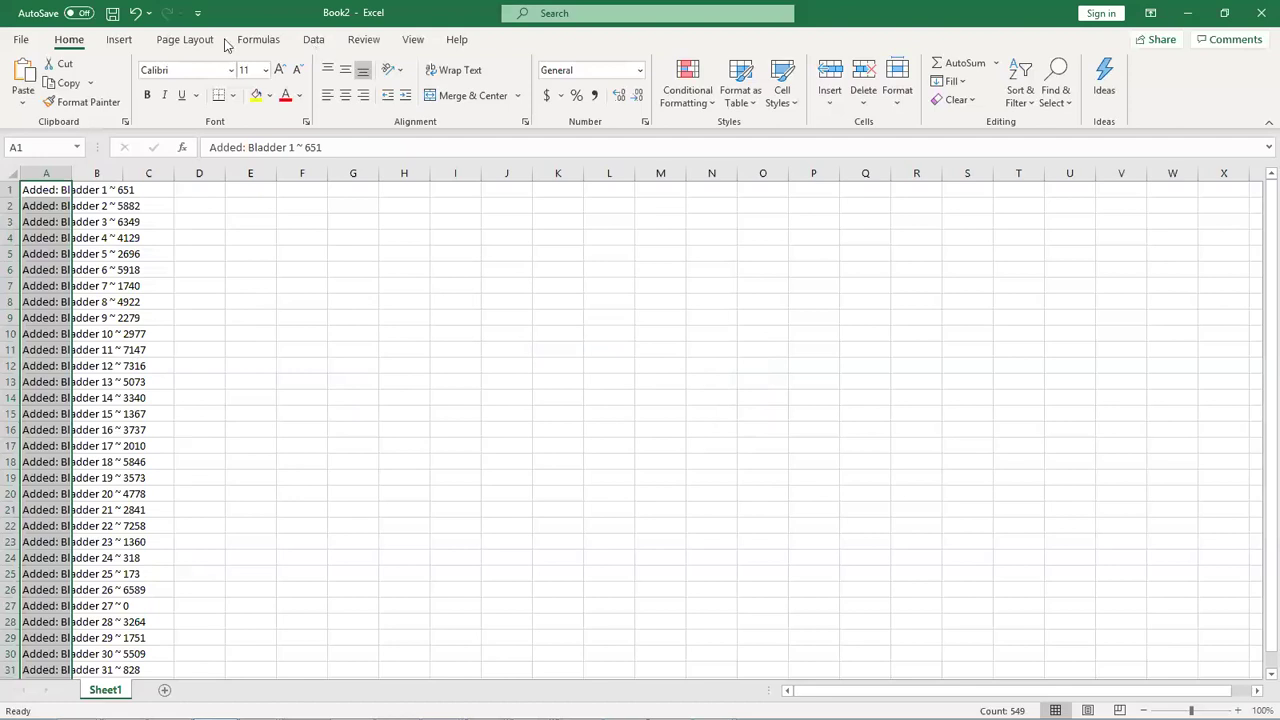
Step: Start Text to Columns from the Data ribbon for the column A entries
{"action": "left_click", "coordinate": [316, 42]}
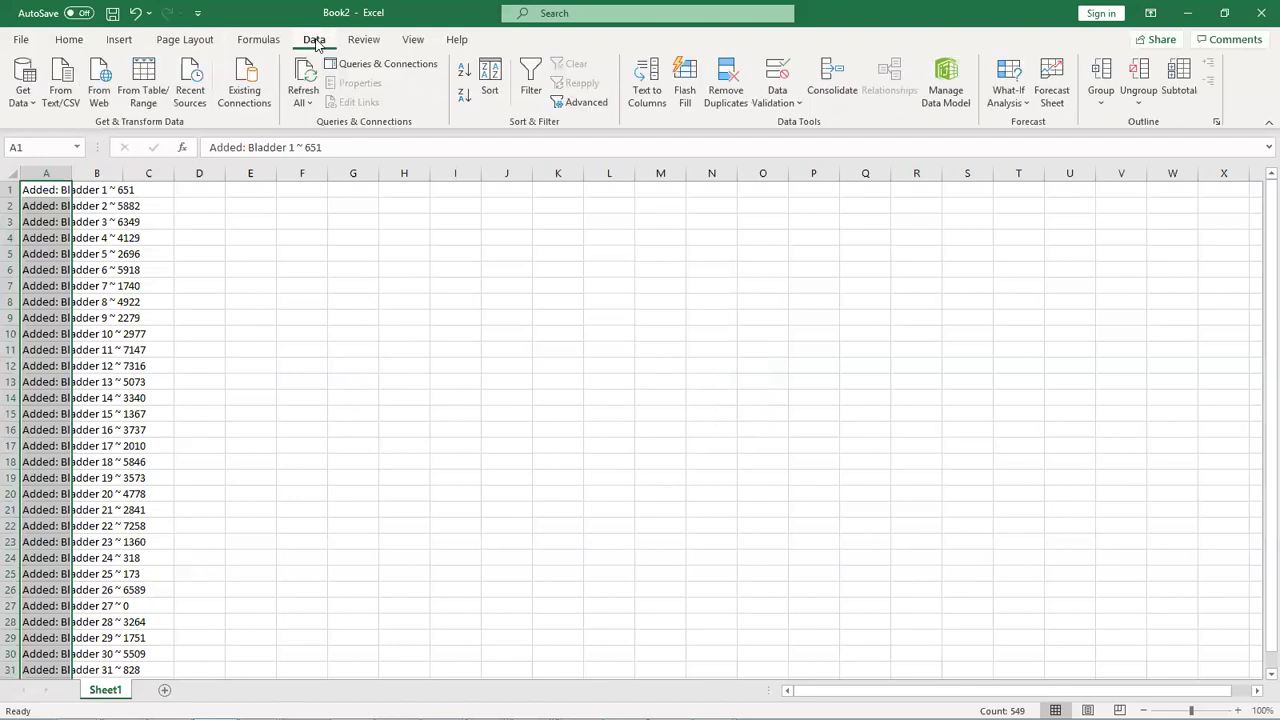
{"action": "left_click", "coordinate": [647, 80]}
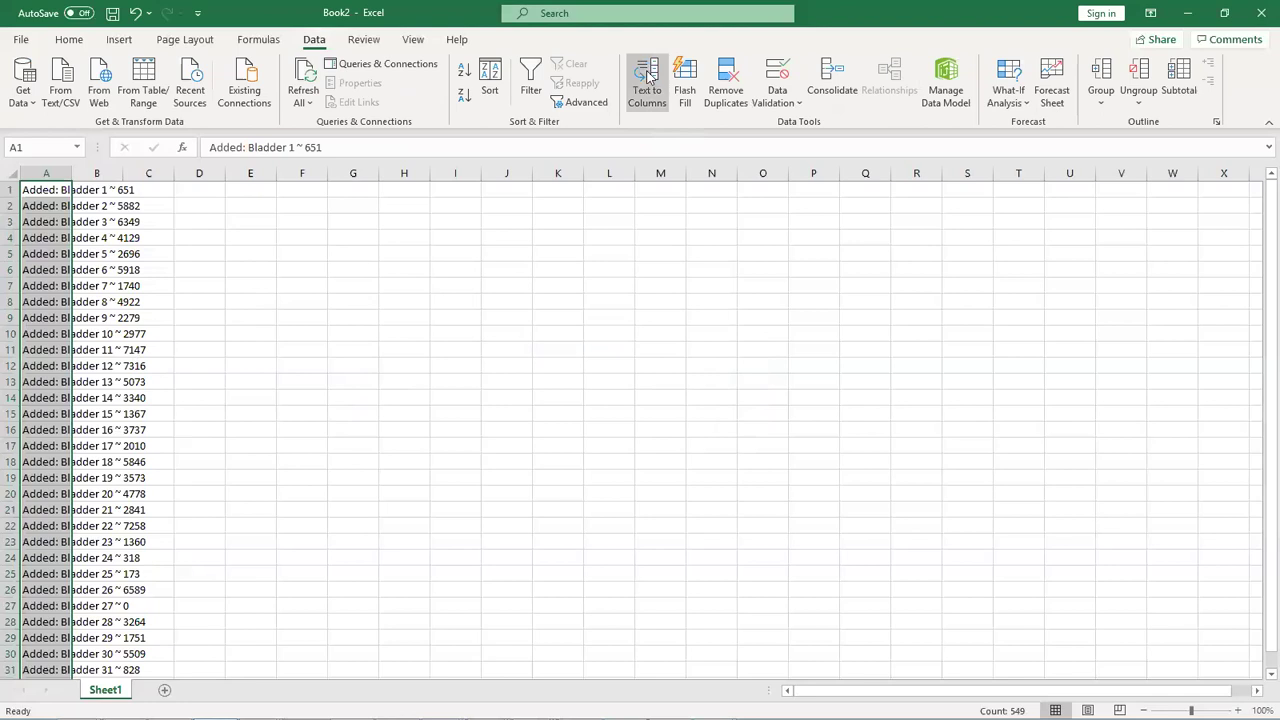
Step: Split each entry as delimited text on '~', leaving names in column A and counts in column B
{"action": "left_click", "coordinate": [647, 78]}
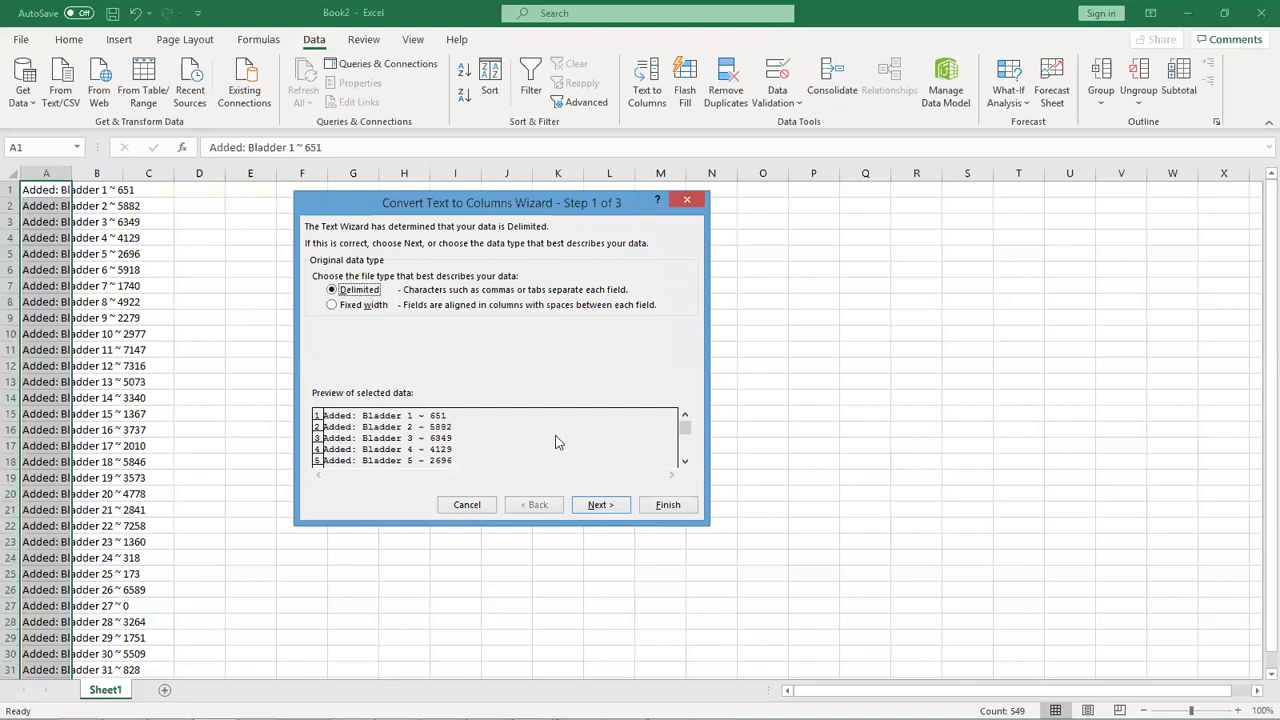
{"action": "left_click", "coordinate": [603, 510]}
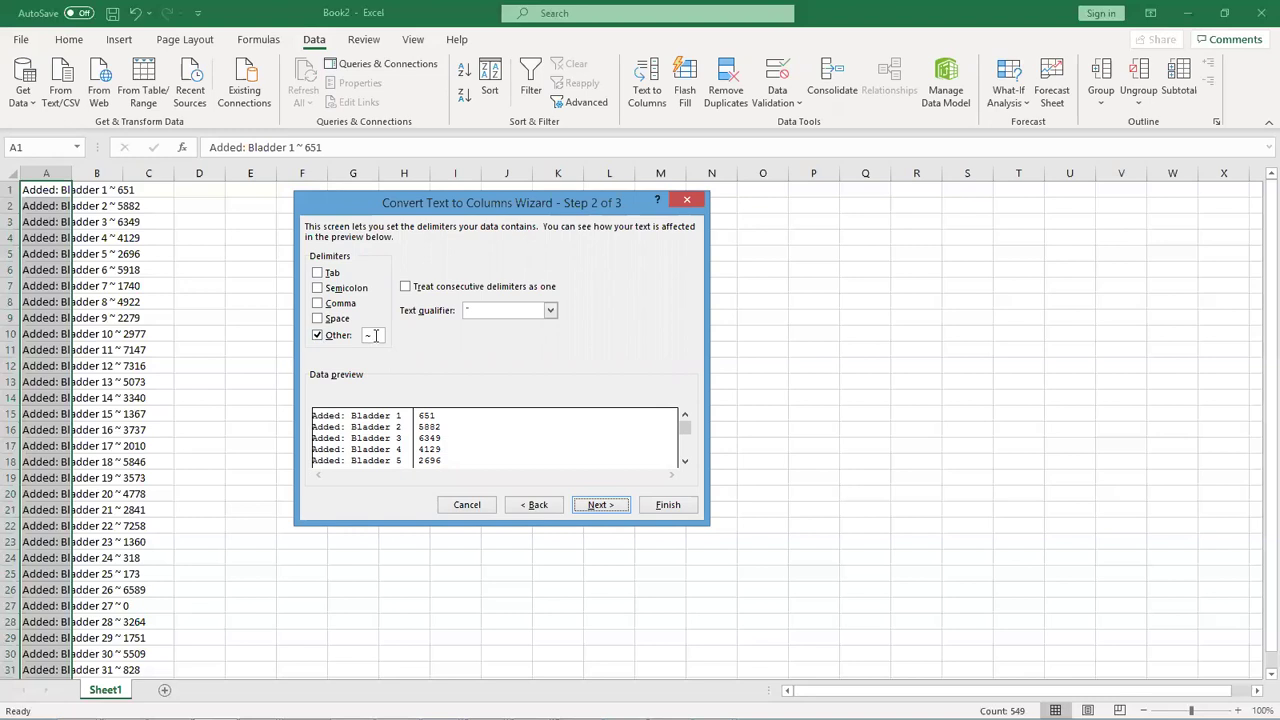
{"action": "left_click", "coordinate": [600, 507]}
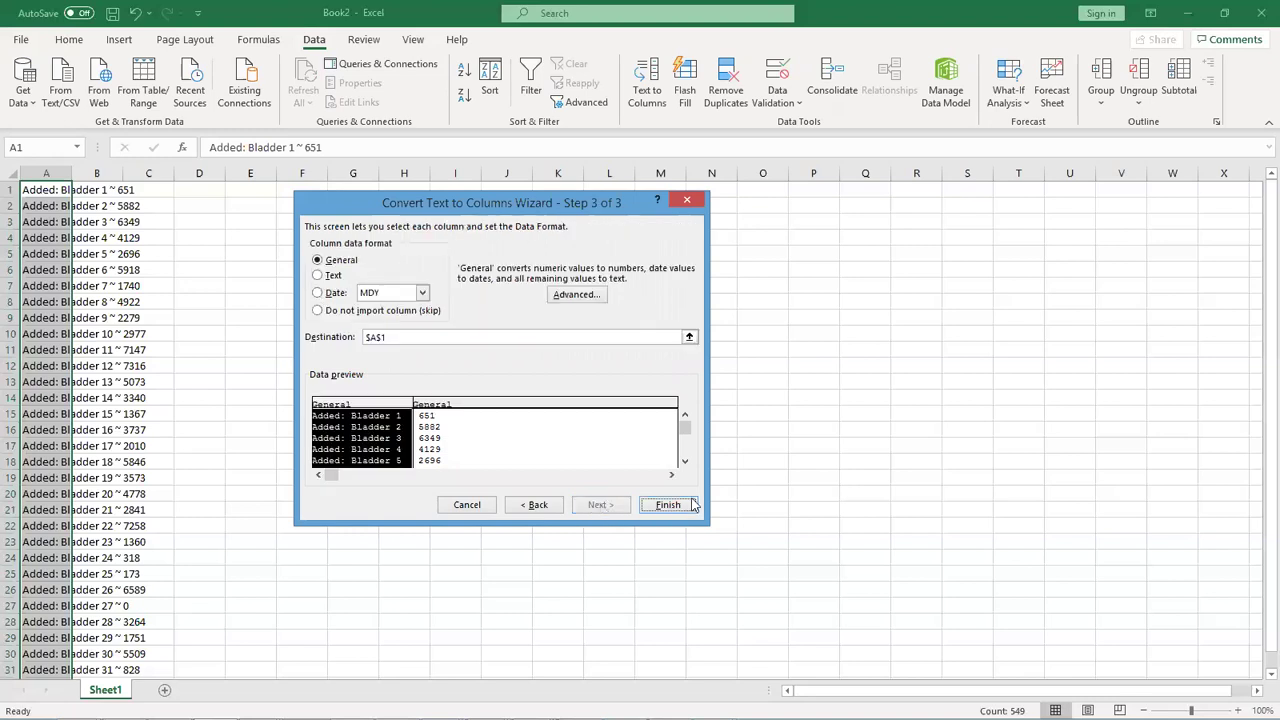
{"action": "left_click", "coordinate": [669, 503]}
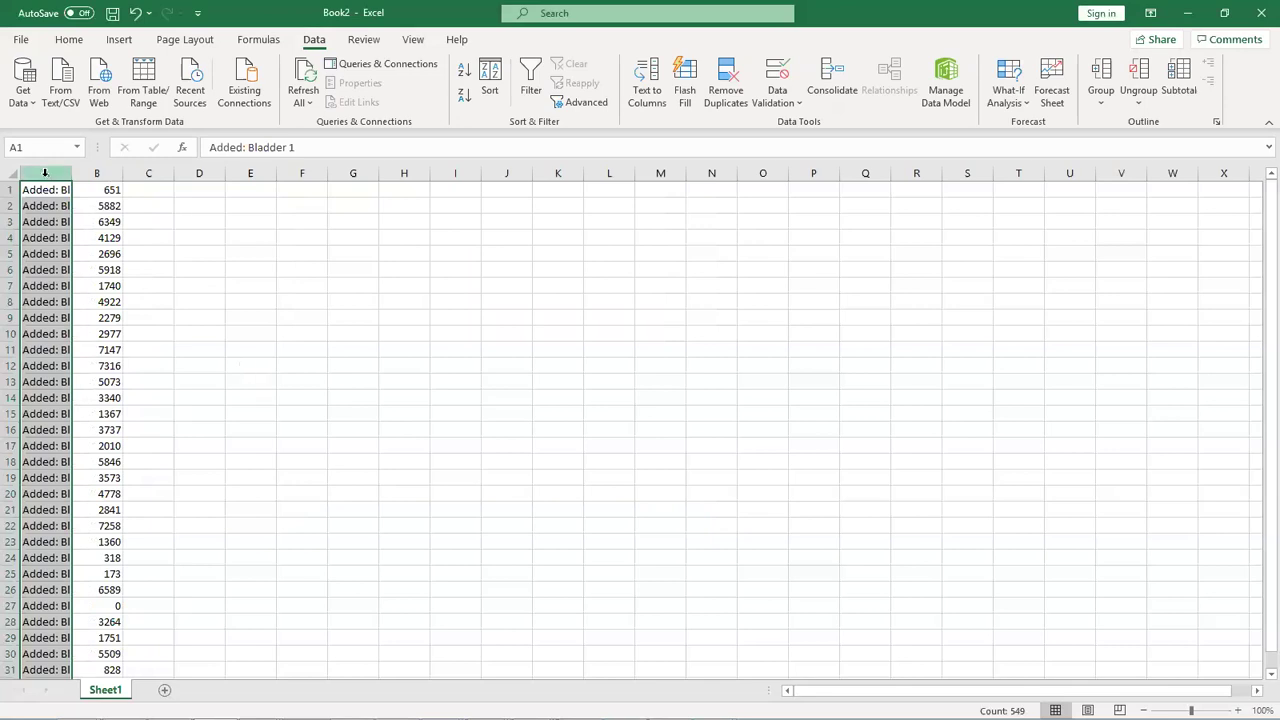
Step: Sort columns A:B by column B, smallest to largest, so zero-count points come first
{"action": "left_click", "coordinate": [84, 174], "text": "shift"}
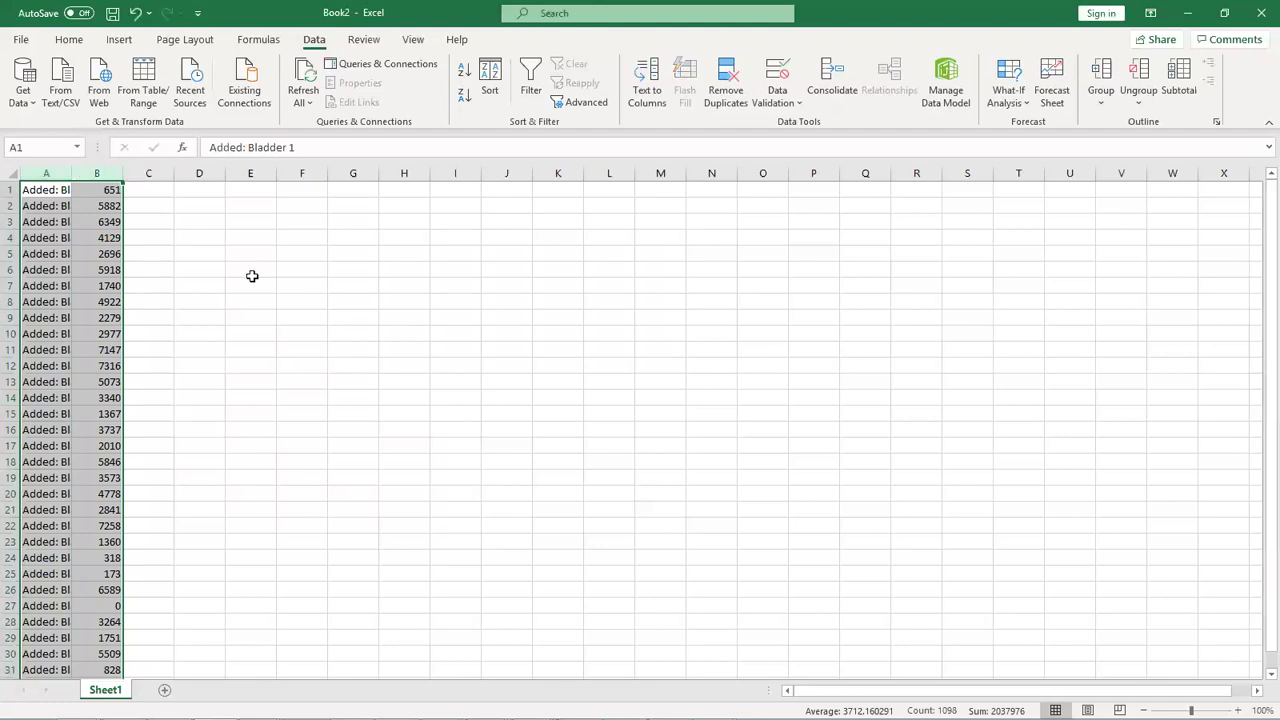
{"action": "left_click", "coordinate": [491, 80]}
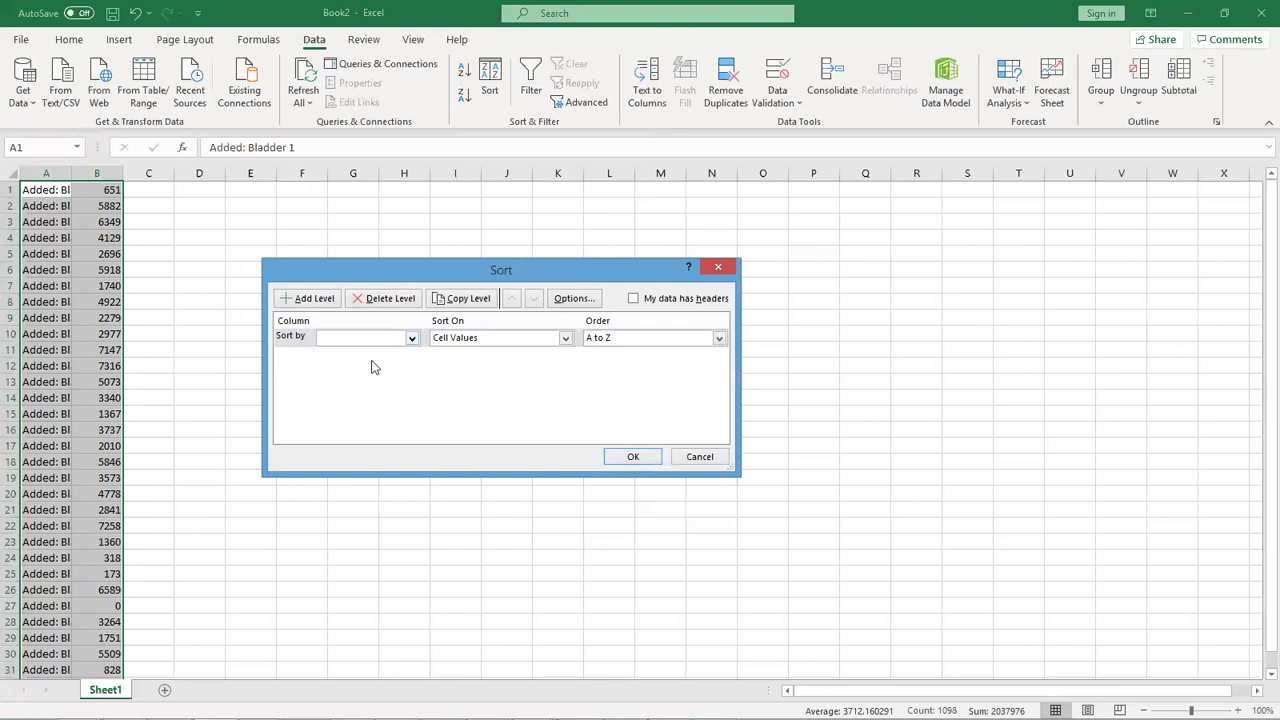
{"action": "key", "text": "alt+Down"}
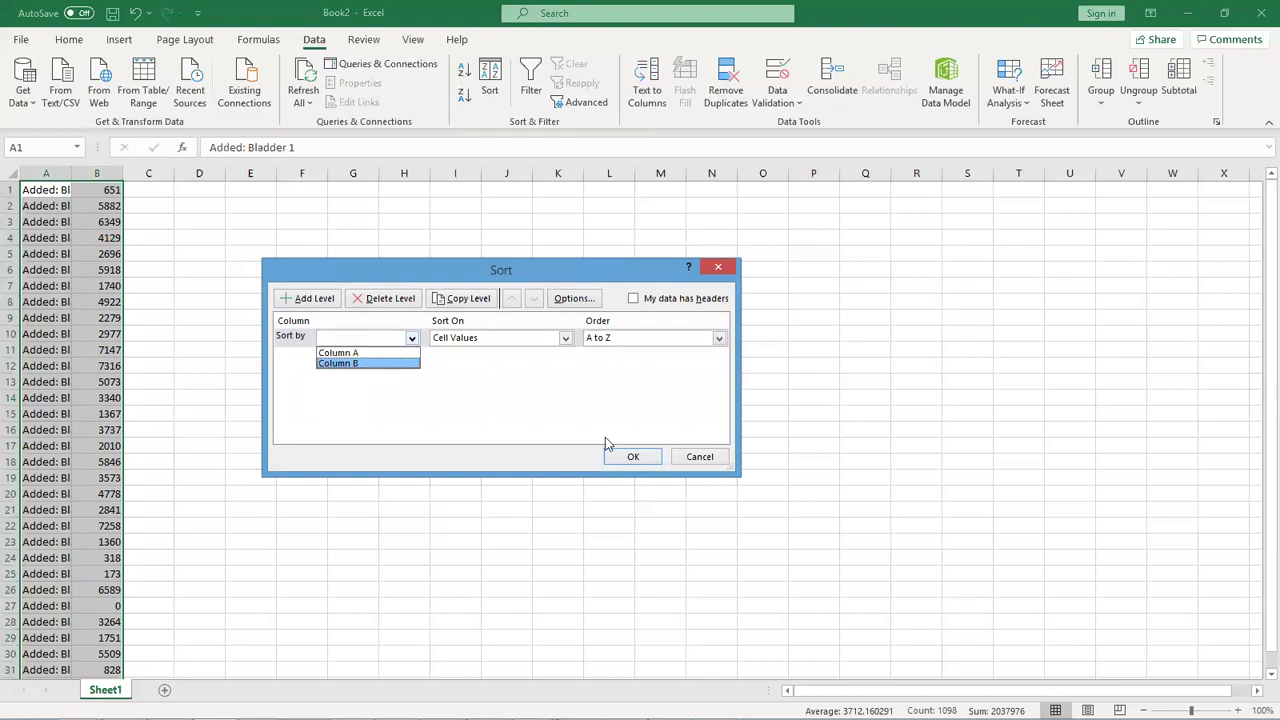
{"action": "key", "text": "Return"}
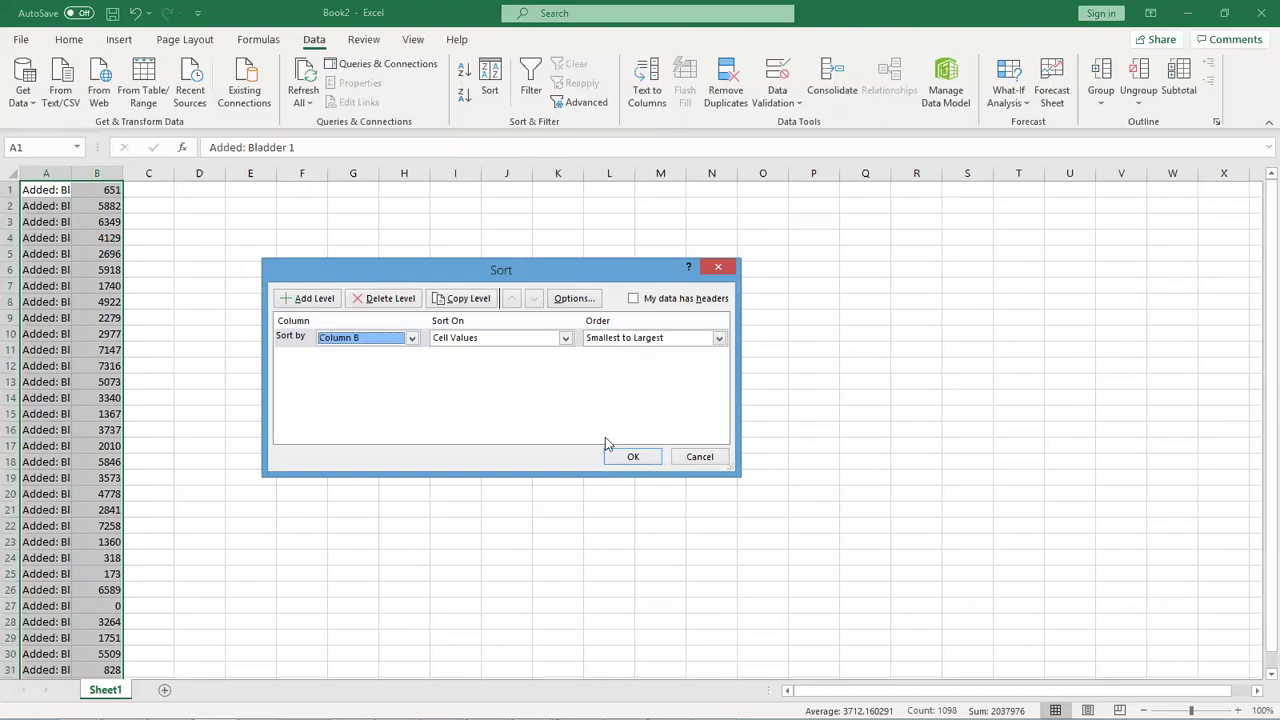
{"action": "key", "text": "Return"}
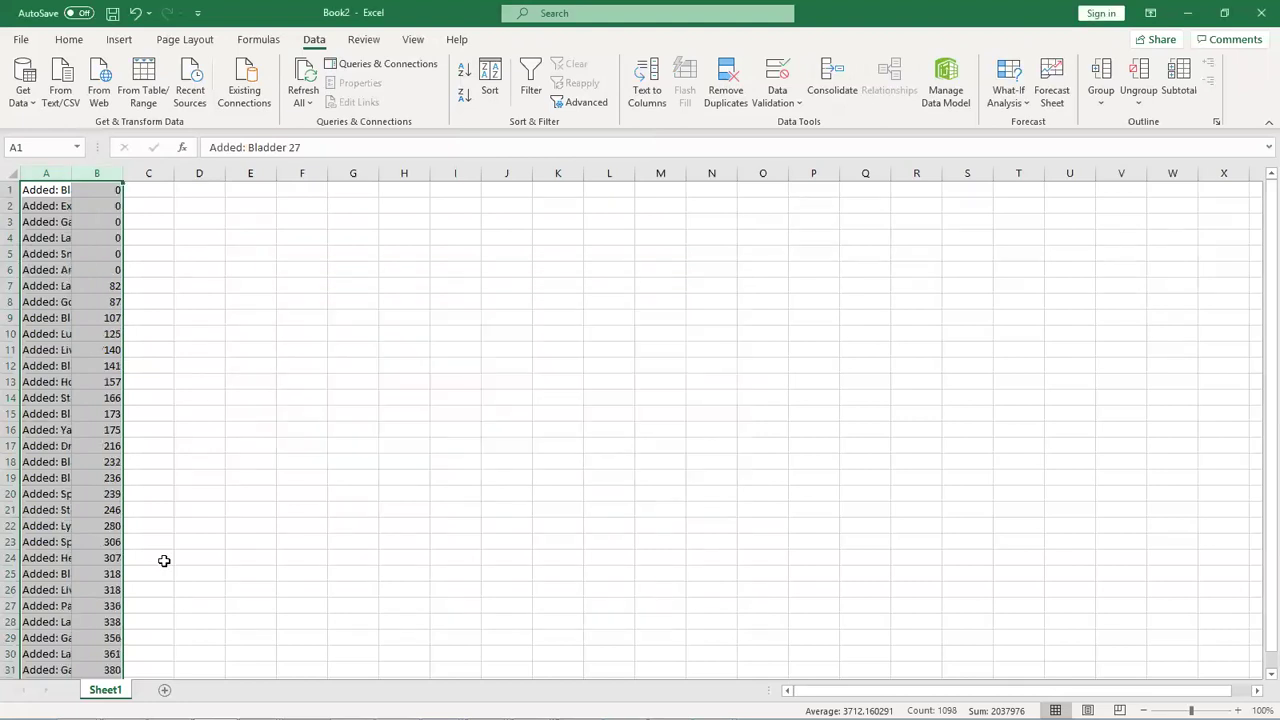
Step: Autofit column A, copy the six zero-count names in A1:A6, and show the File start page
{"action": "double_click", "coordinate": [71, 173]}
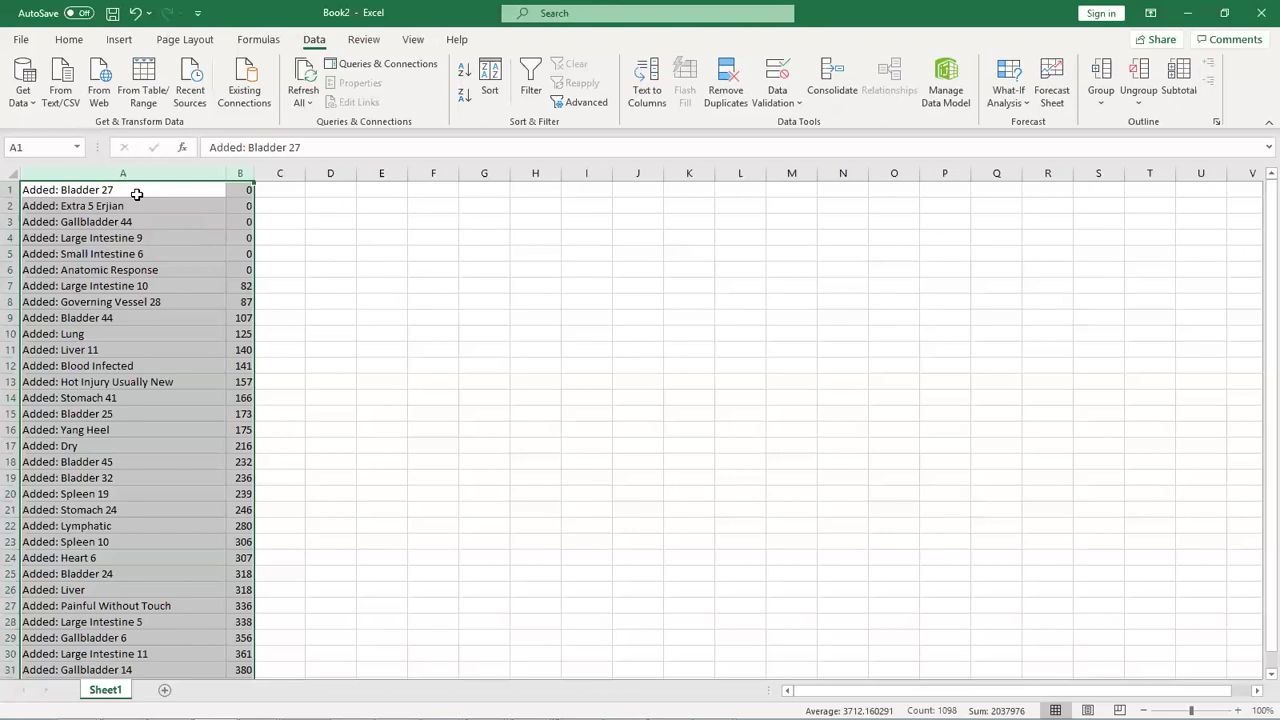
{"action": "left_click", "coordinate": [137, 194]}
{"action": "left_click", "coordinate": [137, 256], "text": "shift"}
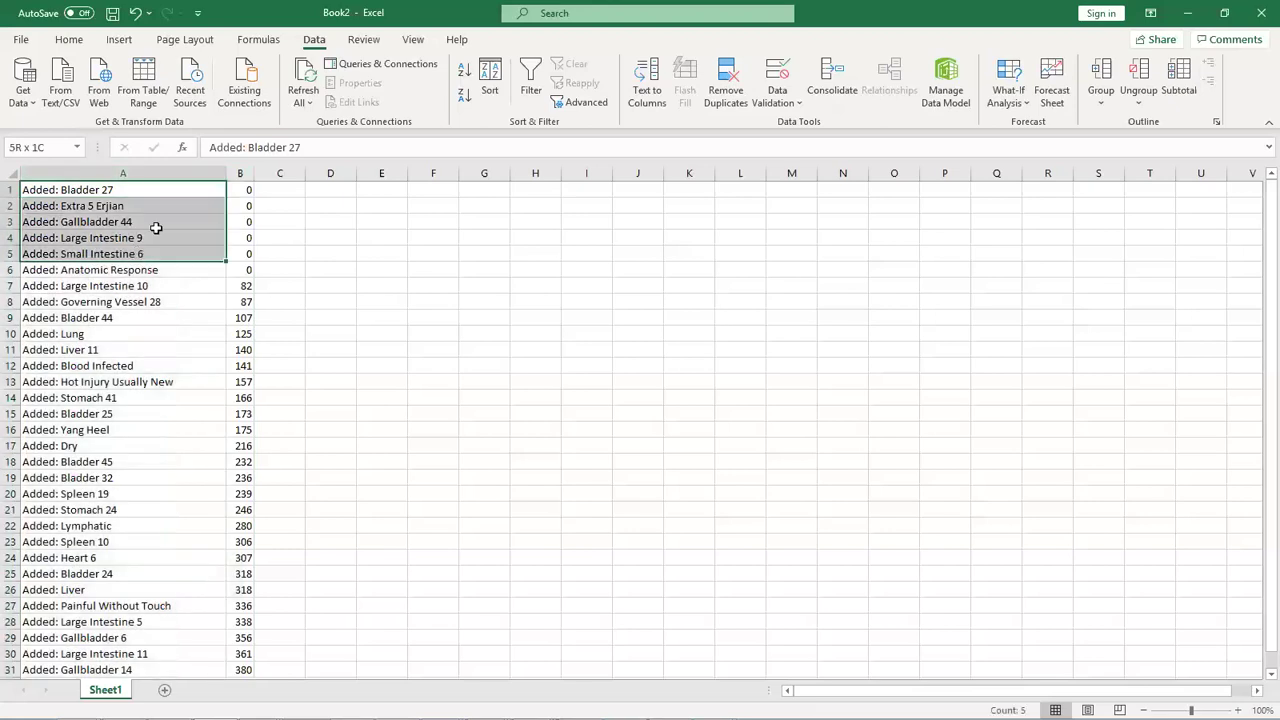
{"action": "key", "text": "shift+Down"}
{"action": "right_click", "coordinate": [157, 228]}
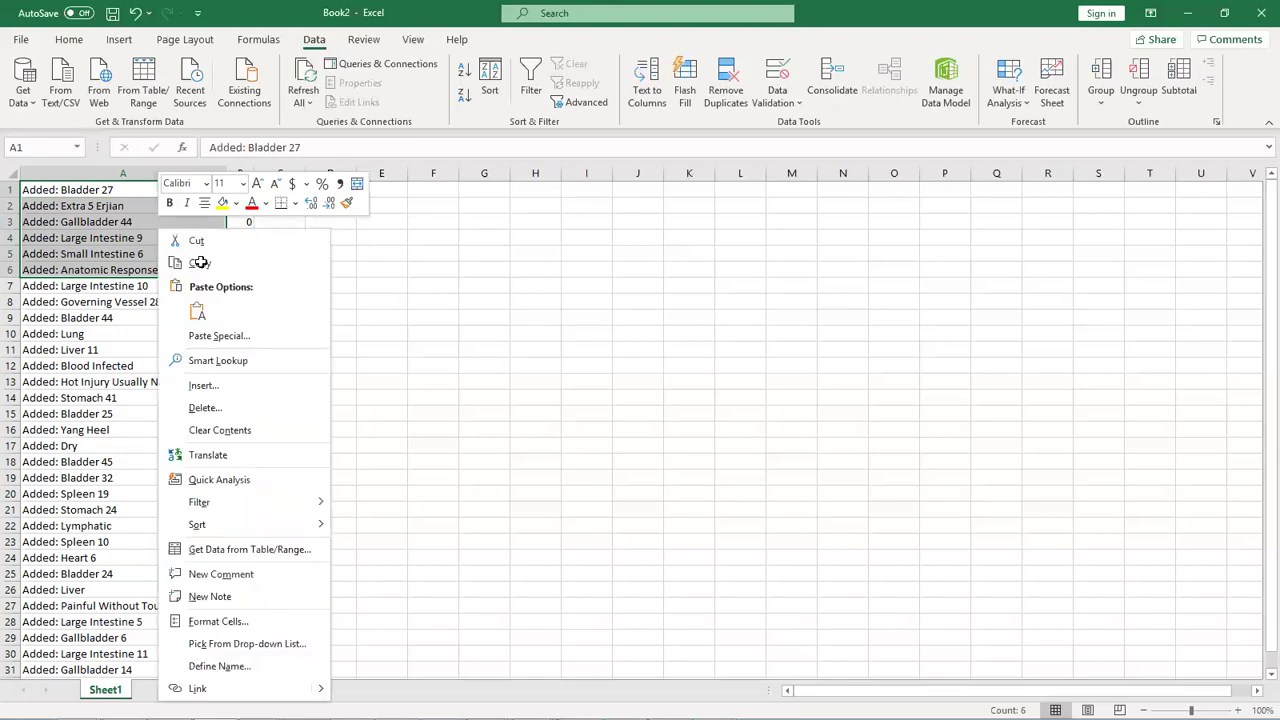
{"action": "left_click", "coordinate": [200, 264]}
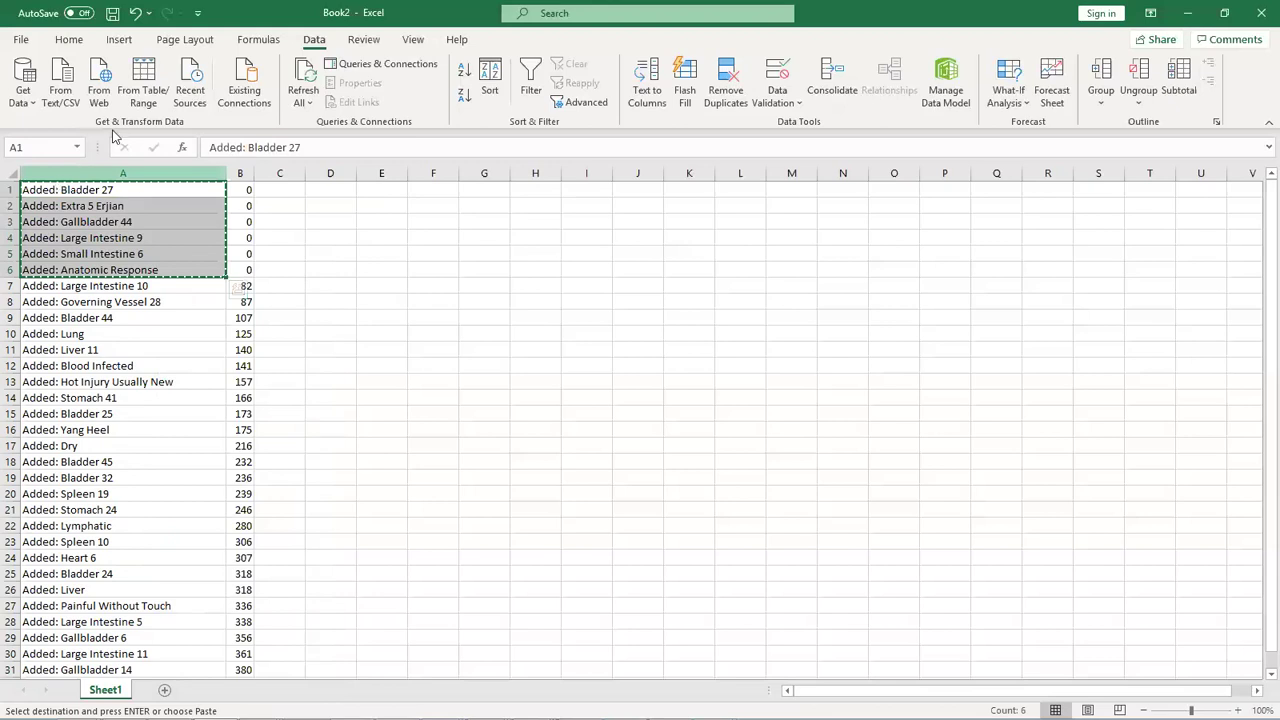
{"action": "key", "text": "alt+f"}
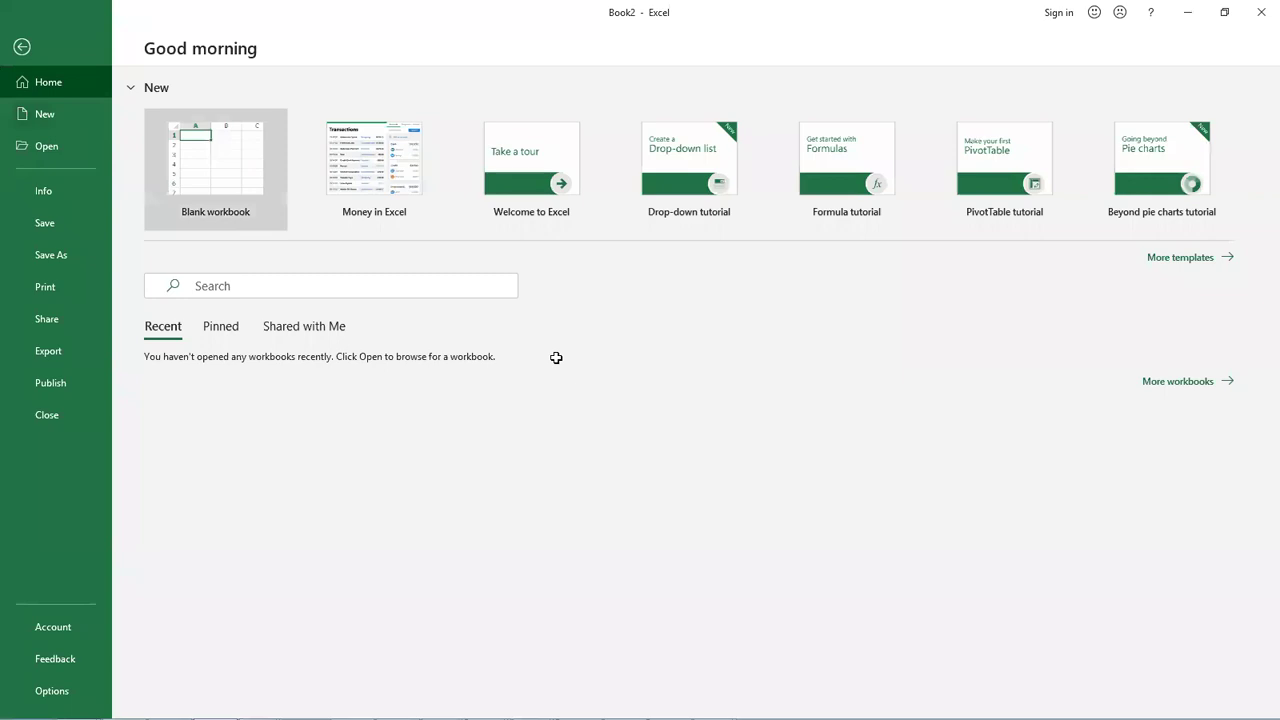
Step: Paste the six zero-count names into A1:A6 of new workbook Book3, then minimize it
{"action": "key", "text": "ctrl+n"}
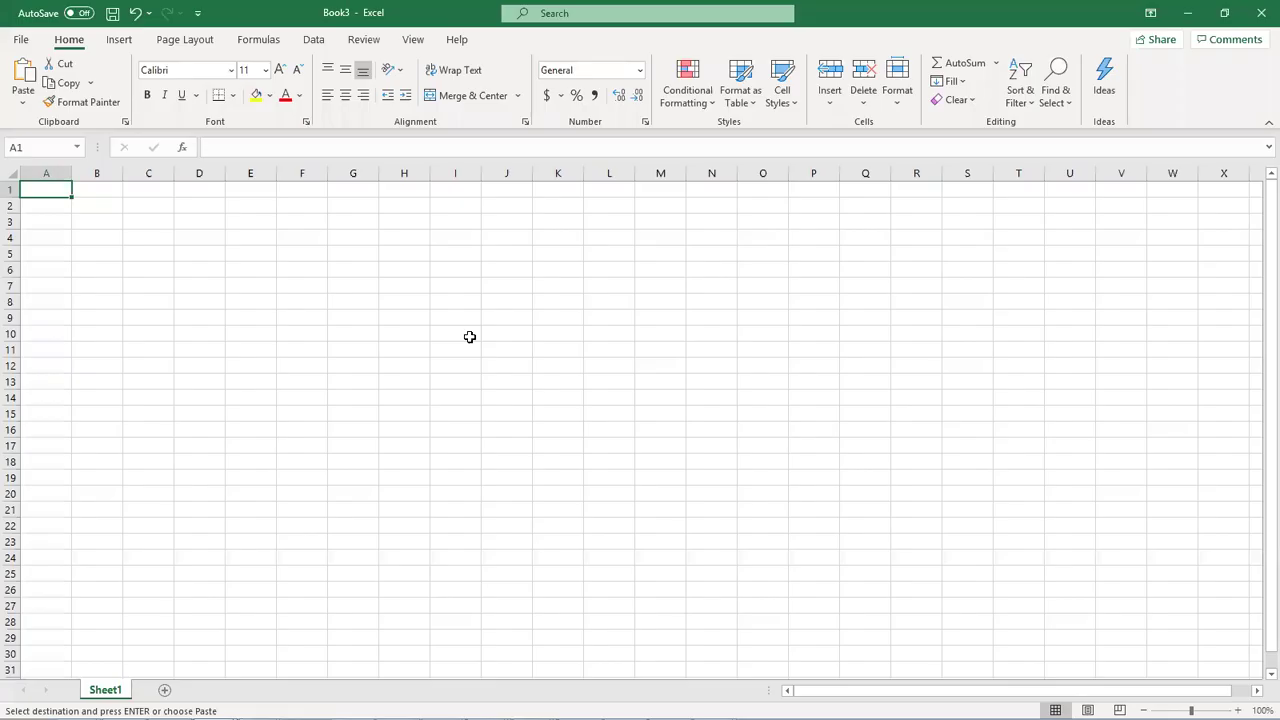
{"action": "key", "text": "Return"}
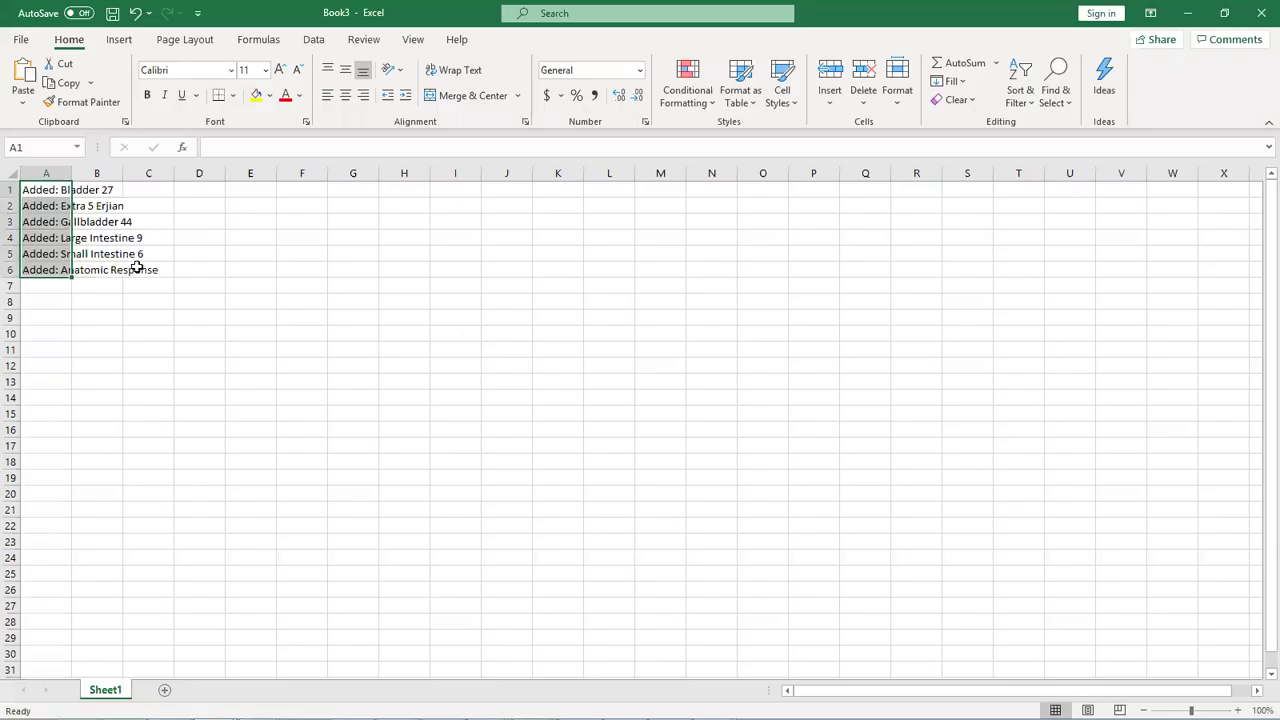
{"action": "key", "text": "ctrl+v"}
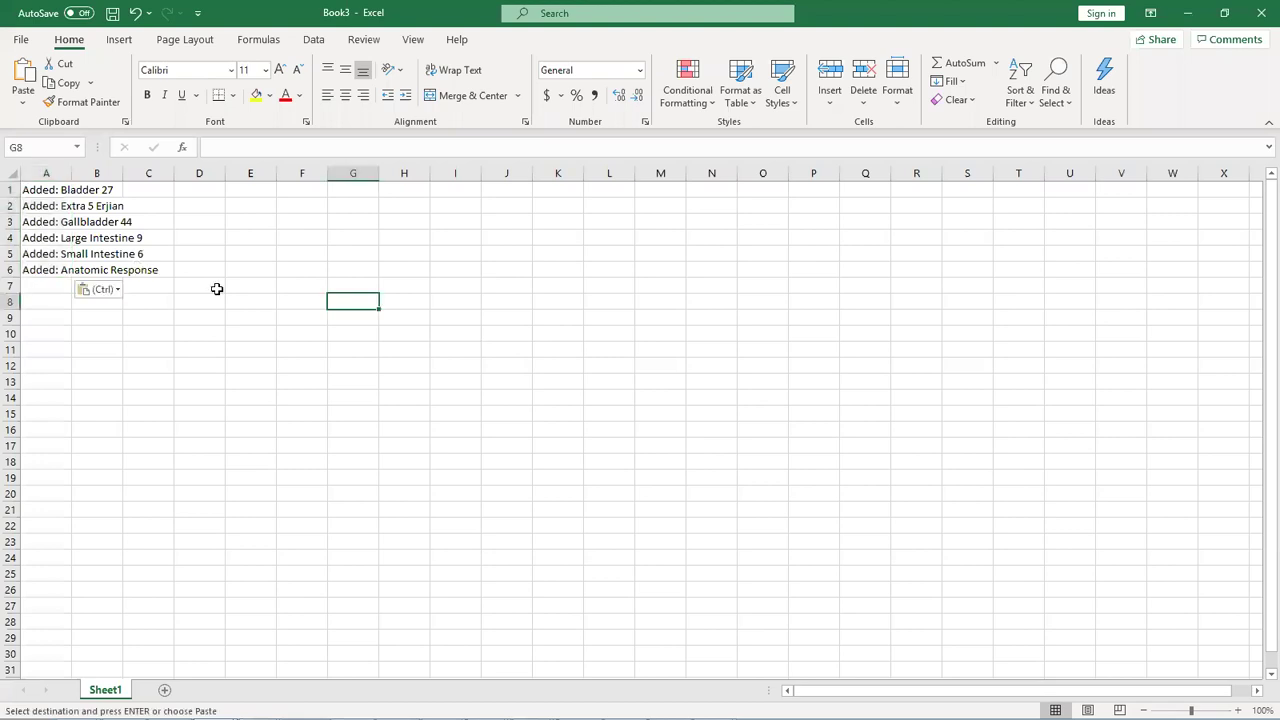
{"action": "left_click", "coordinate": [1189, 14]}
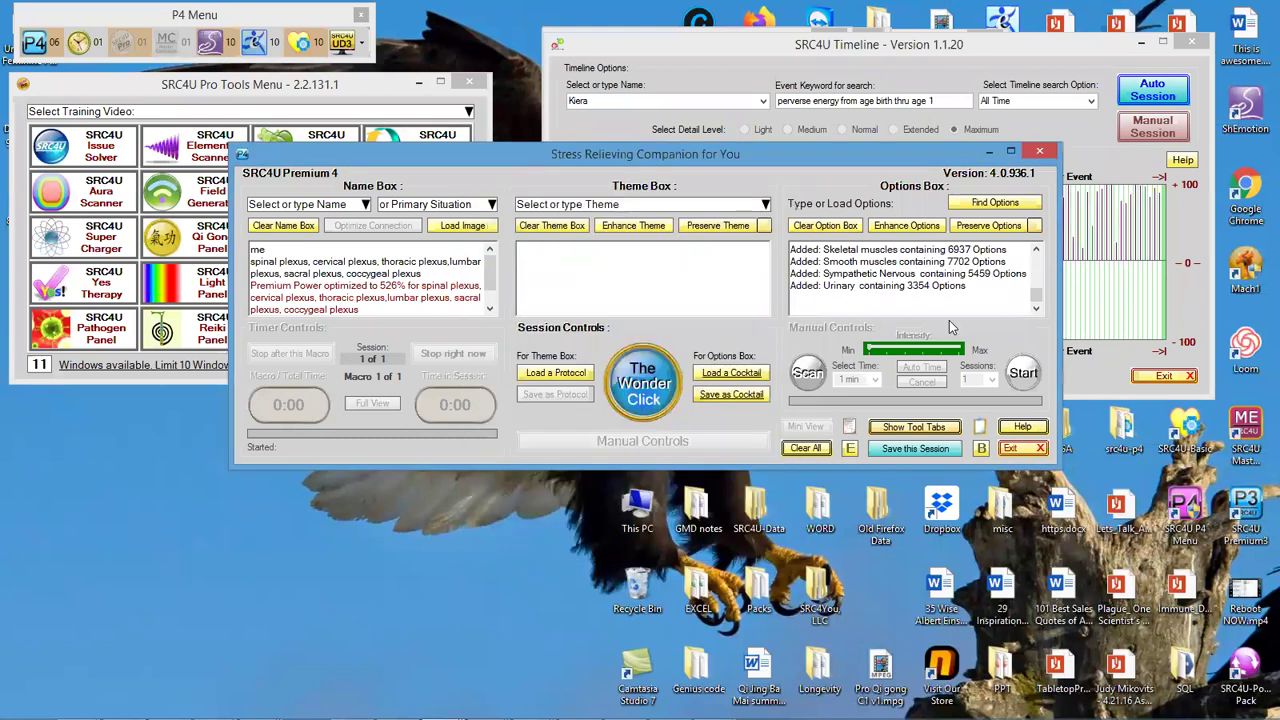
Step: Copy all existing Options Box entries, then delete them to leave the box empty
{"action": "left_click", "coordinate": [1040, 259]}
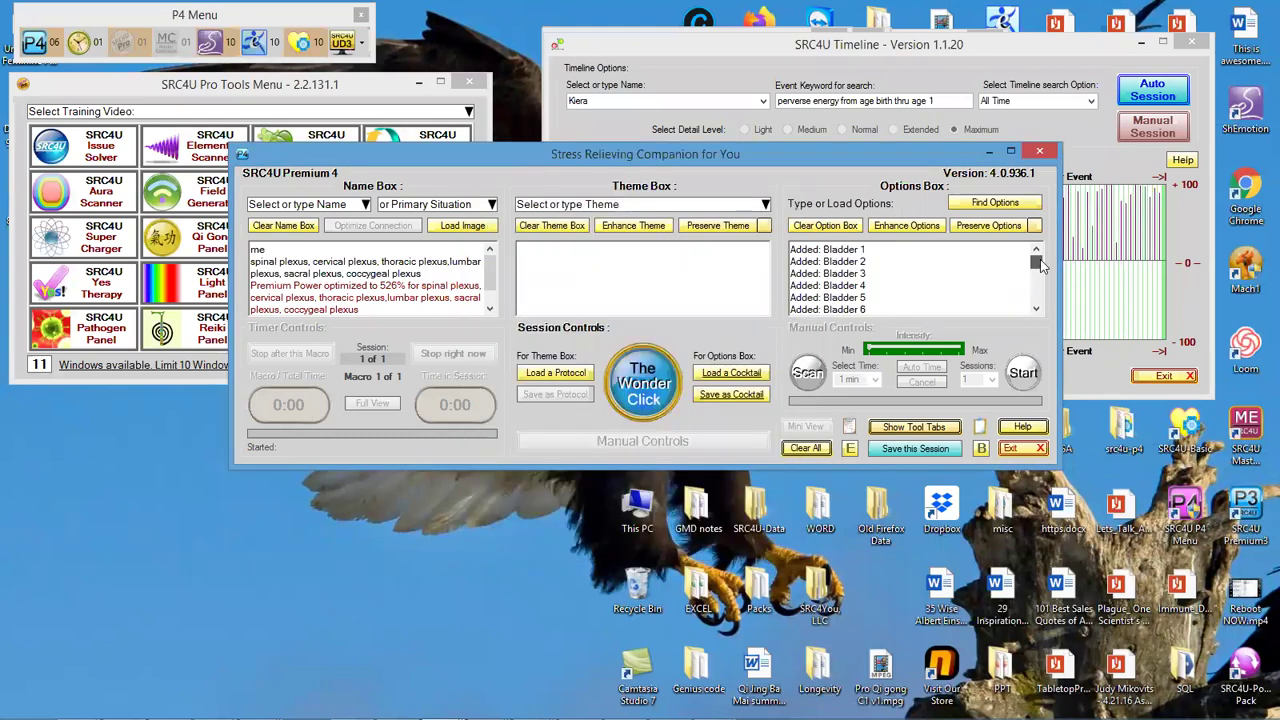
{"action": "left_click_drag", "start_coordinate": [1040, 259], "coordinate": [1044, 290]}
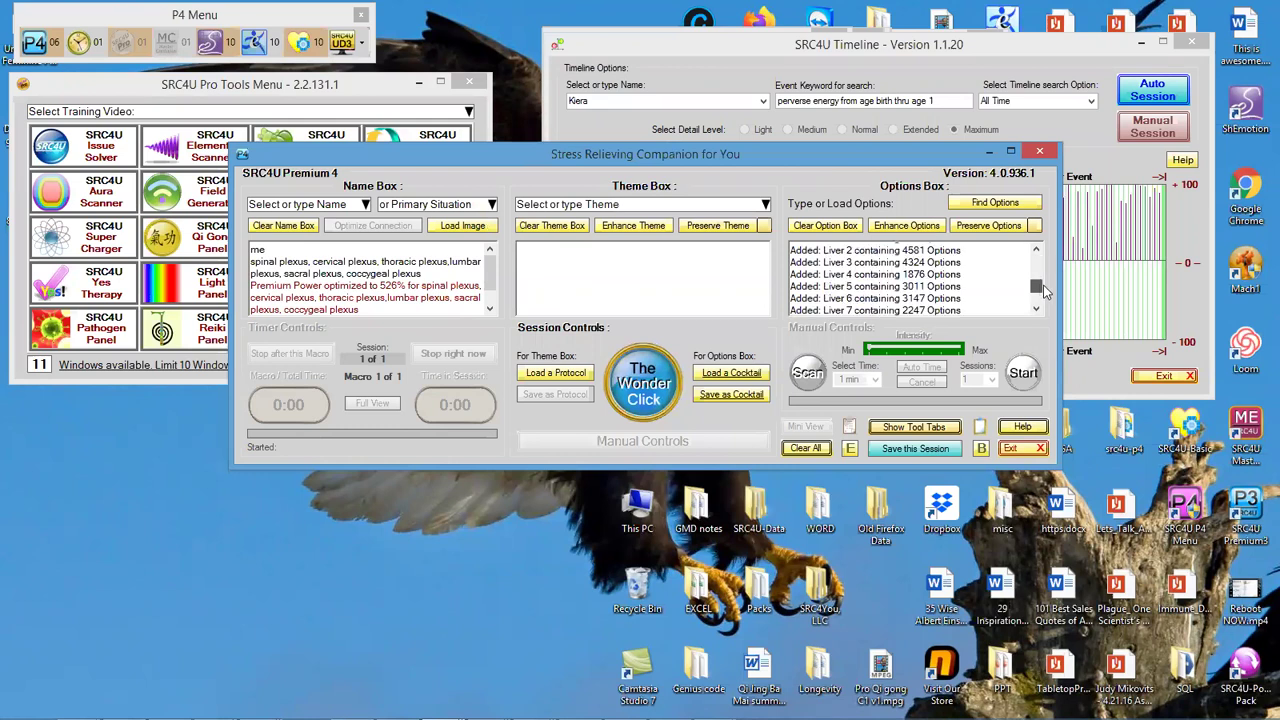
{"action": "left_click", "coordinate": [1041, 298]}
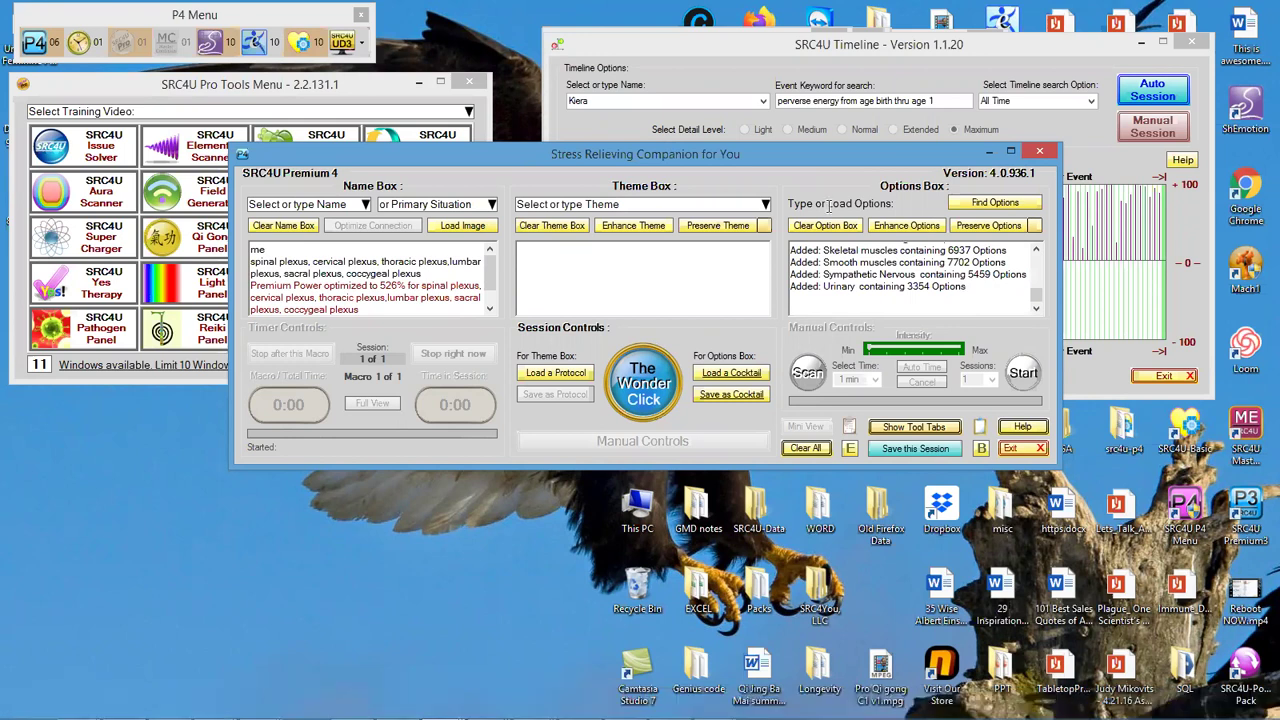
{"action": "key", "text": "ctrl+a"}
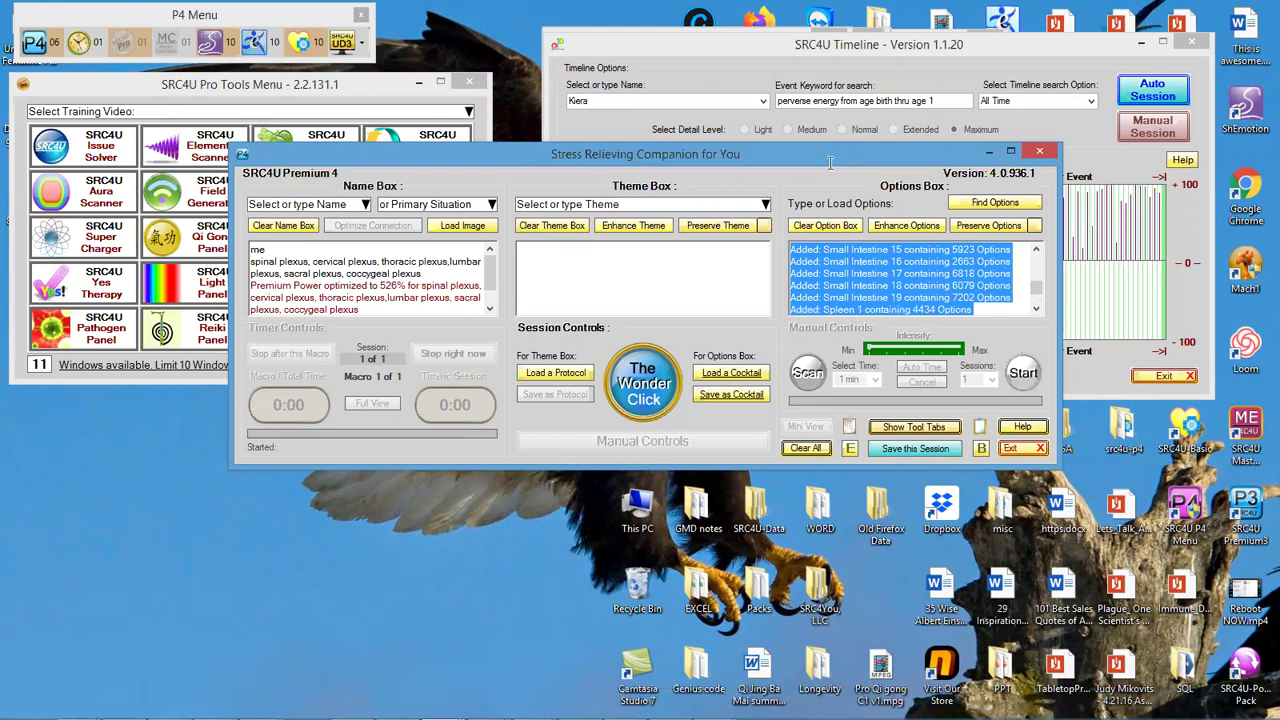
{"action": "left_click_drag", "start_coordinate": [1040, 287], "coordinate": [1040, 262]}
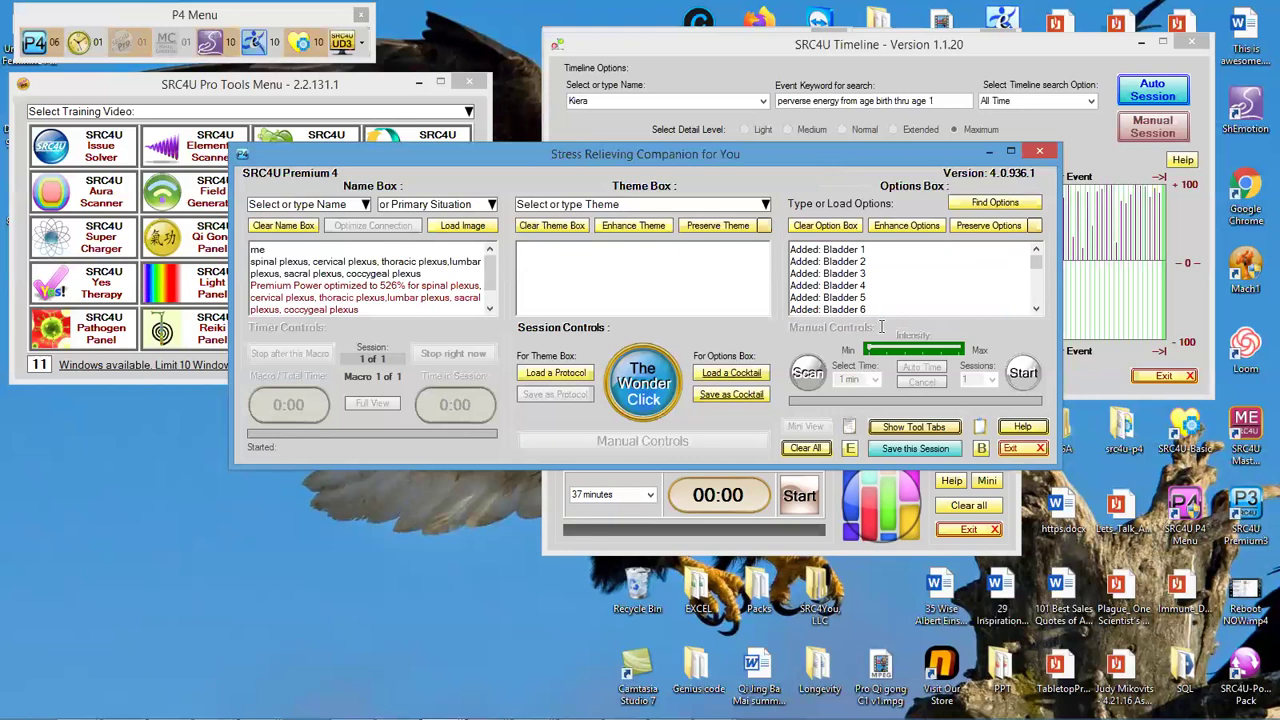
{"action": "key", "text": "ctrl+a"}
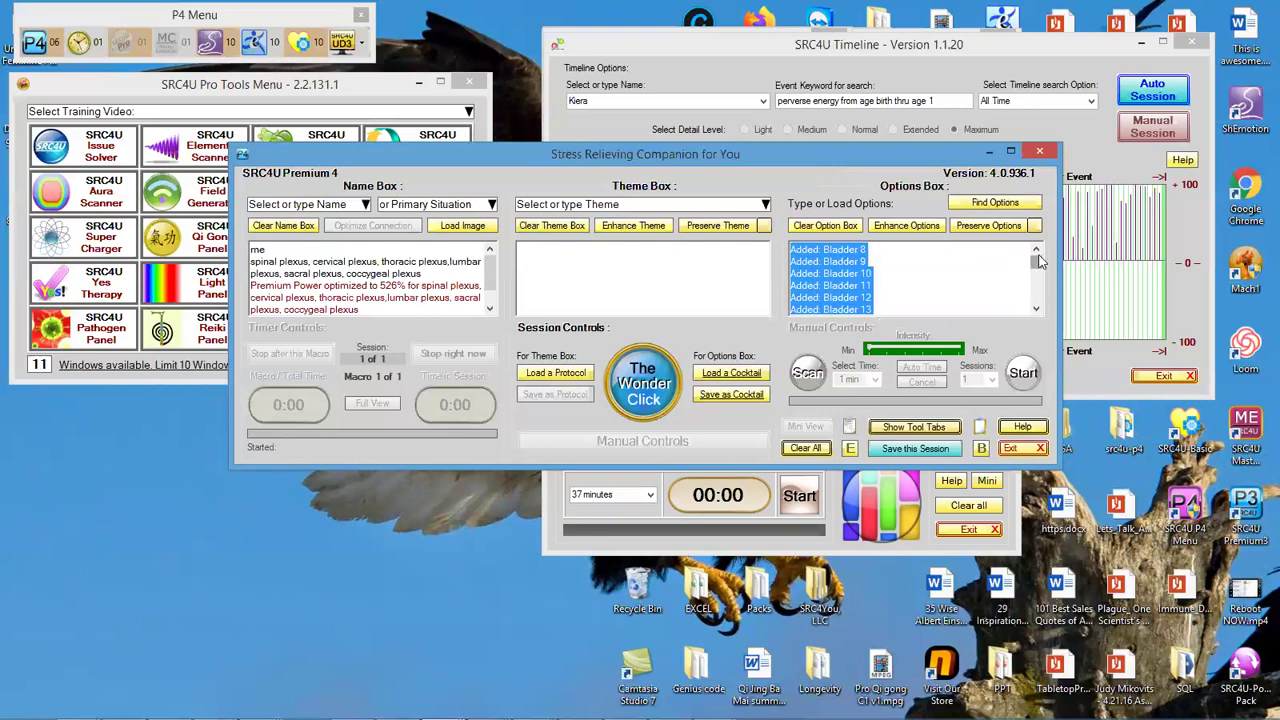
{"action": "right_click", "coordinate": [792, 255]}
{"action": "left_click", "coordinate": [860, 260]}
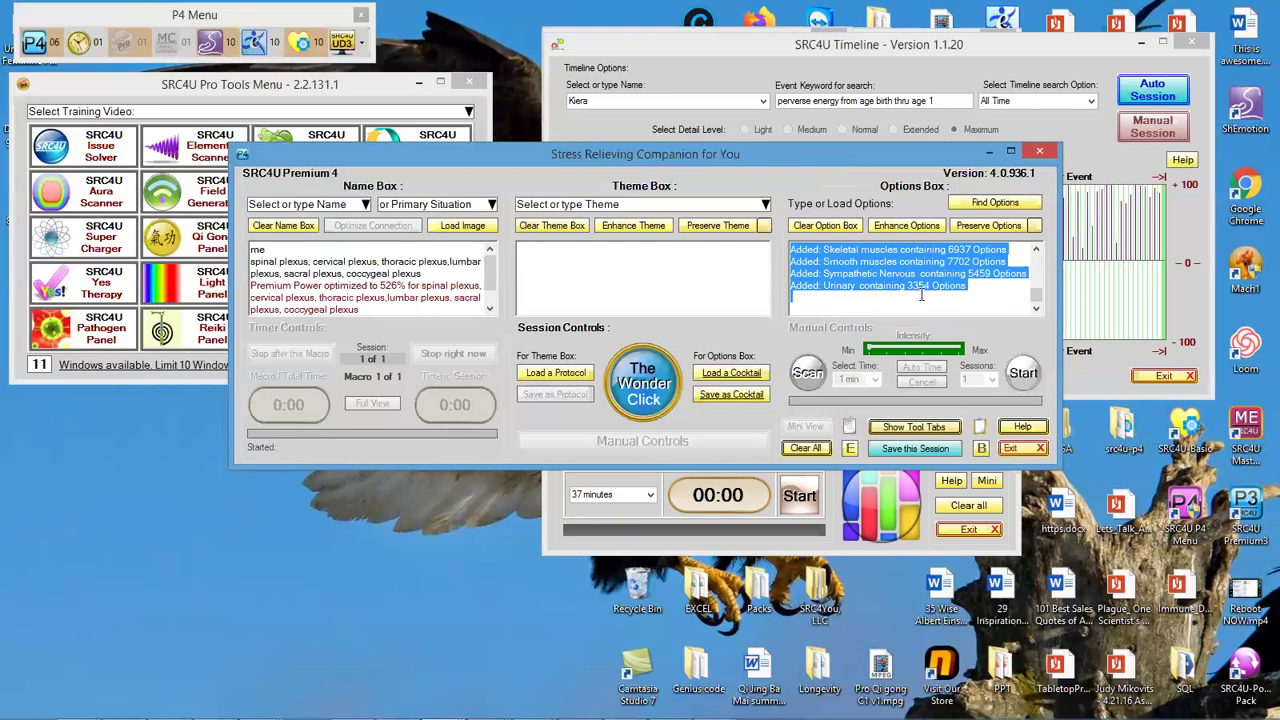
{"action": "key", "text": "Delete"}
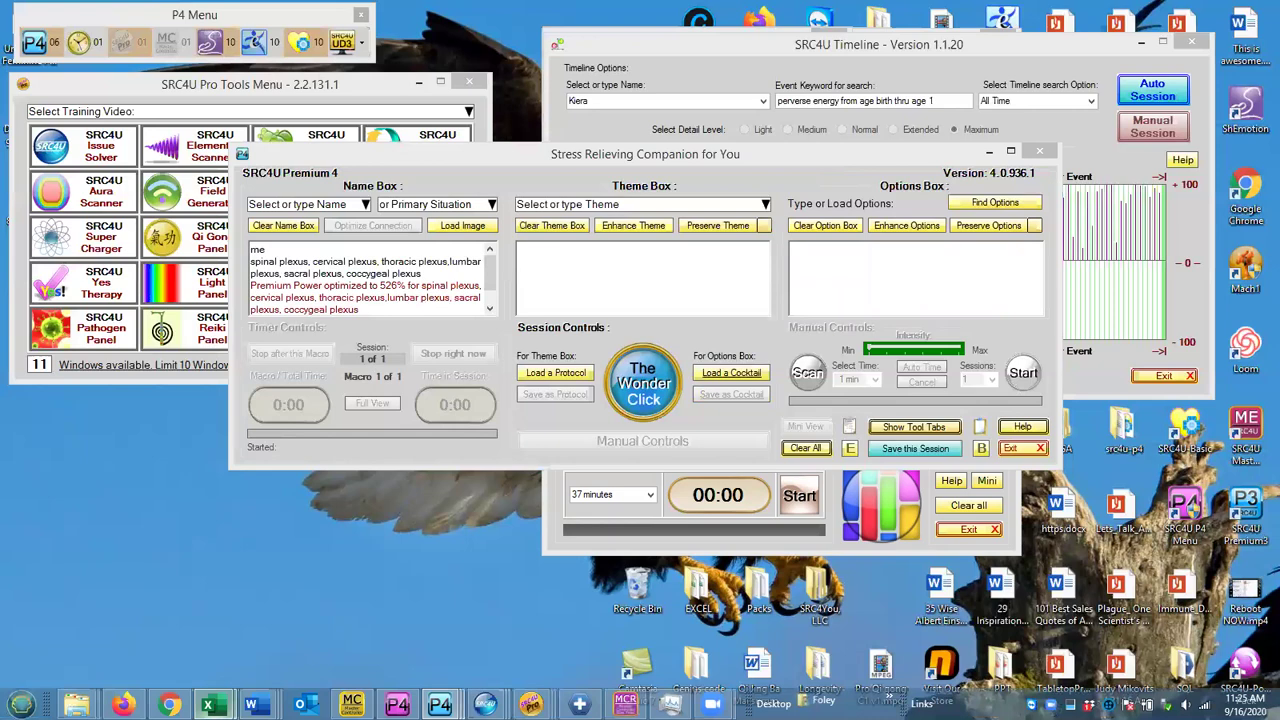
Step: Copy the six zero-count entries from Book3 and place the cursor in SRC4U's empty Options Box
{"action": "left_click", "coordinate": [208, 705]}
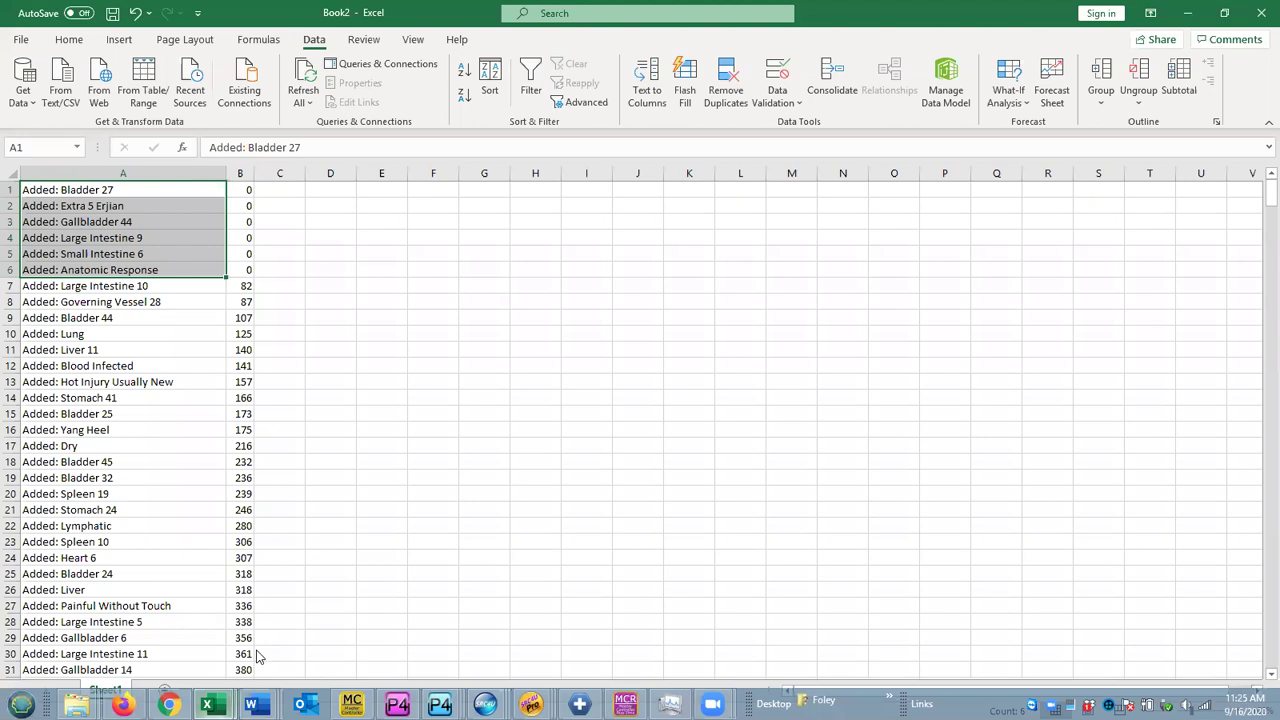
{"action": "key", "text": "alt+Tab"}
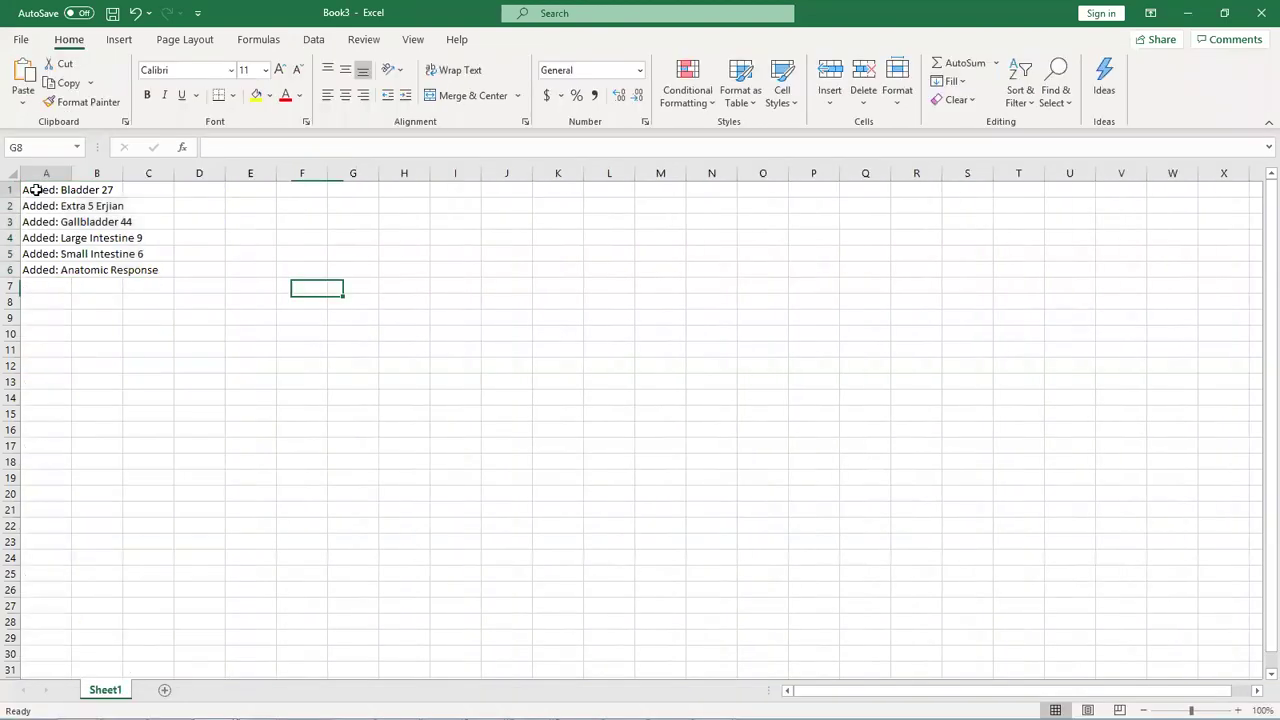
{"action": "key", "text": "ctrl+v"}
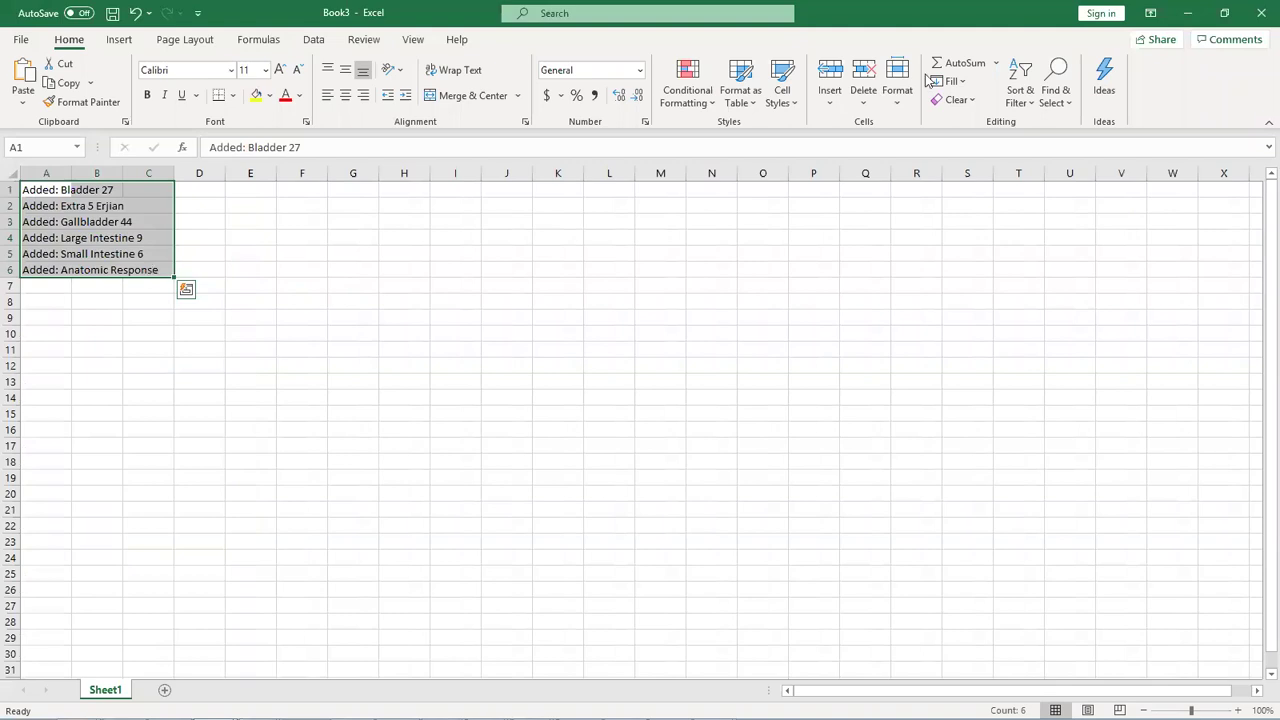
{"action": "key", "text": "ctrl+c"}
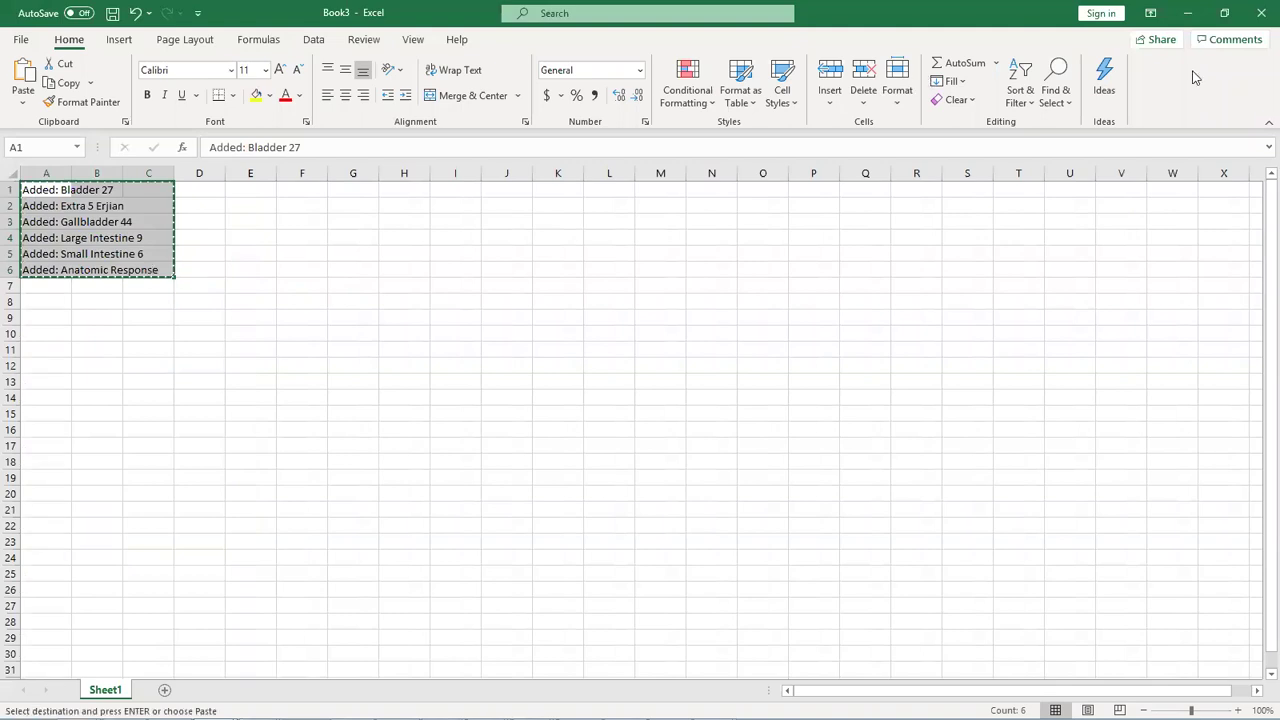
{"action": "key", "text": "alt+Tab"}
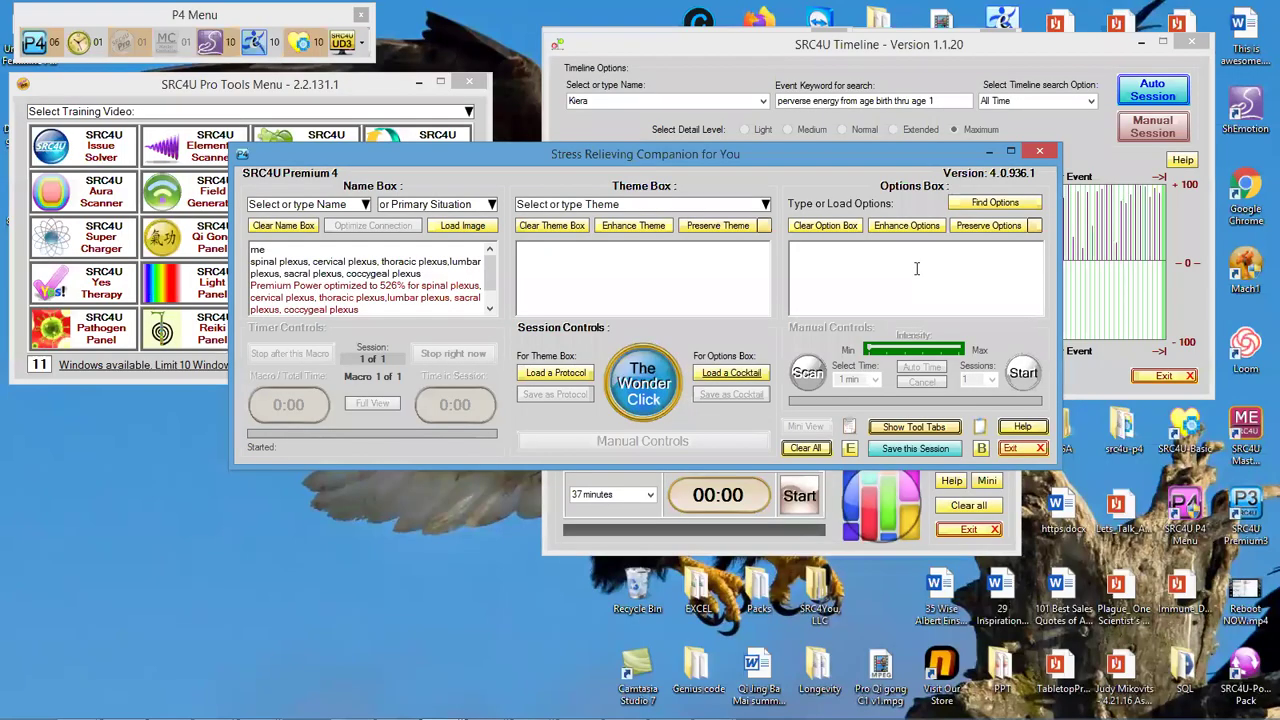
{"action": "left_click", "coordinate": [865, 268]}
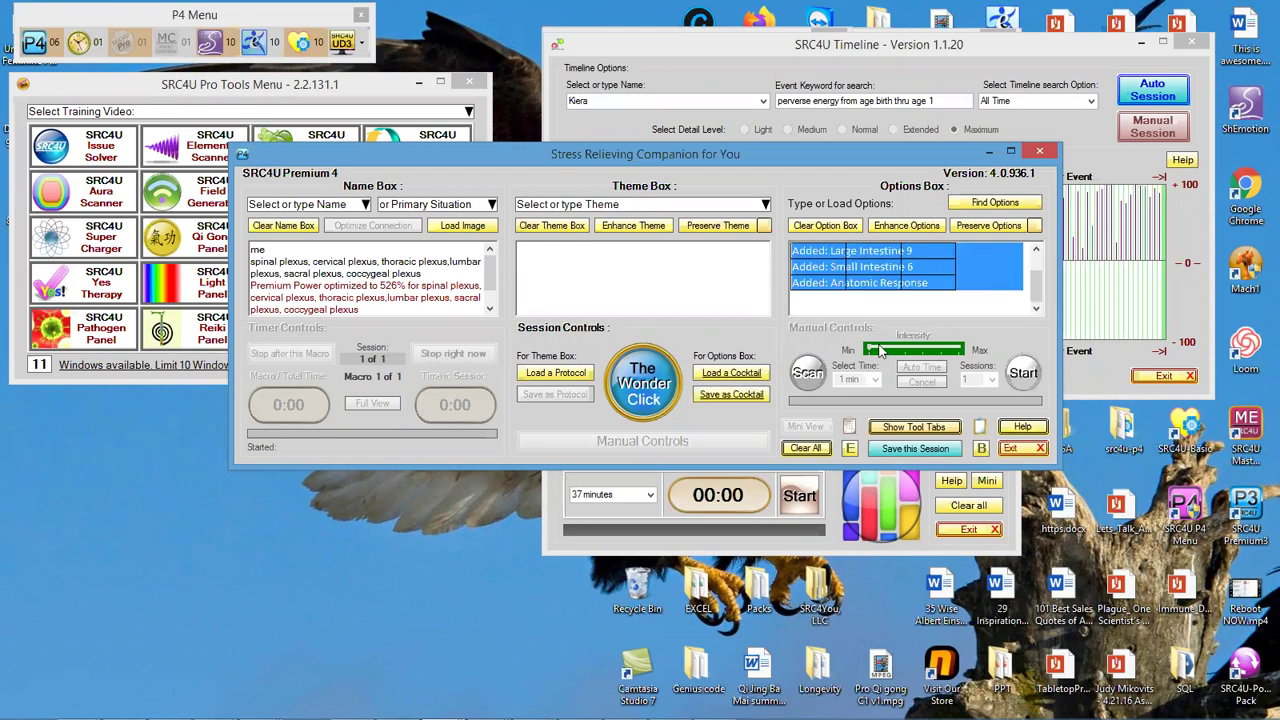
{"action": "left_click", "coordinate": [966, 297]}
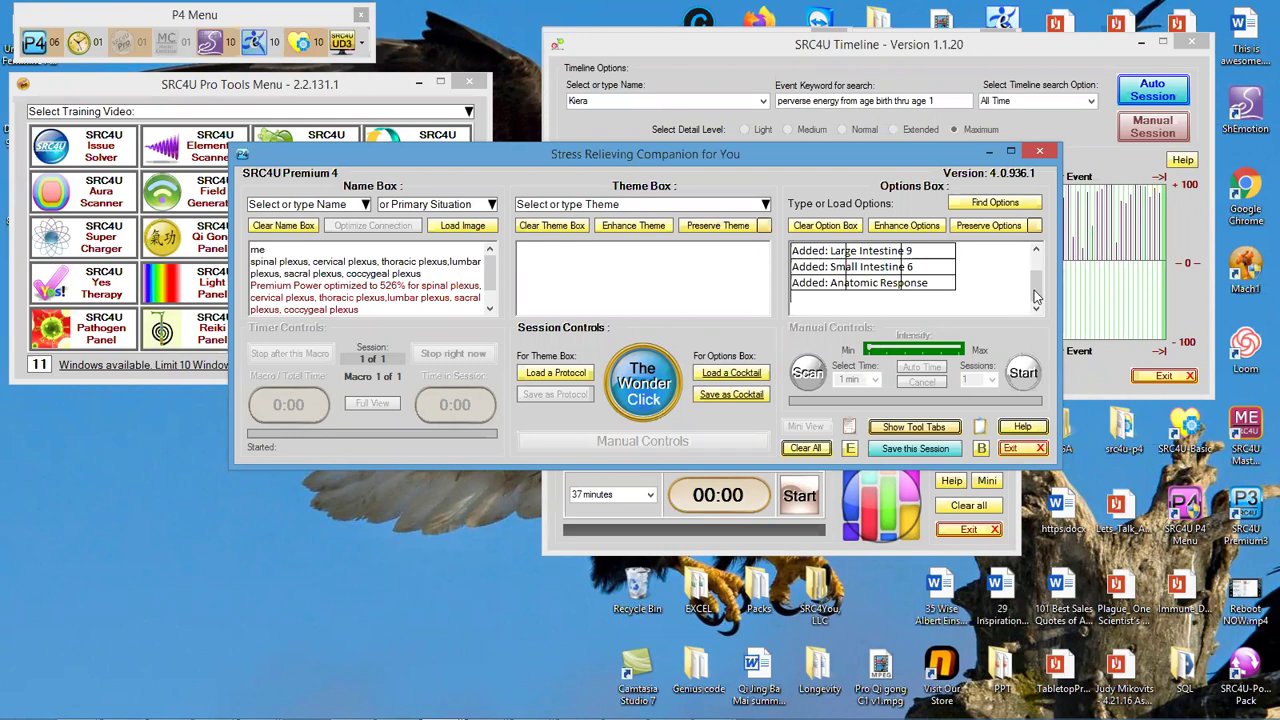
{"action": "left_click", "coordinate": [1037, 263]}
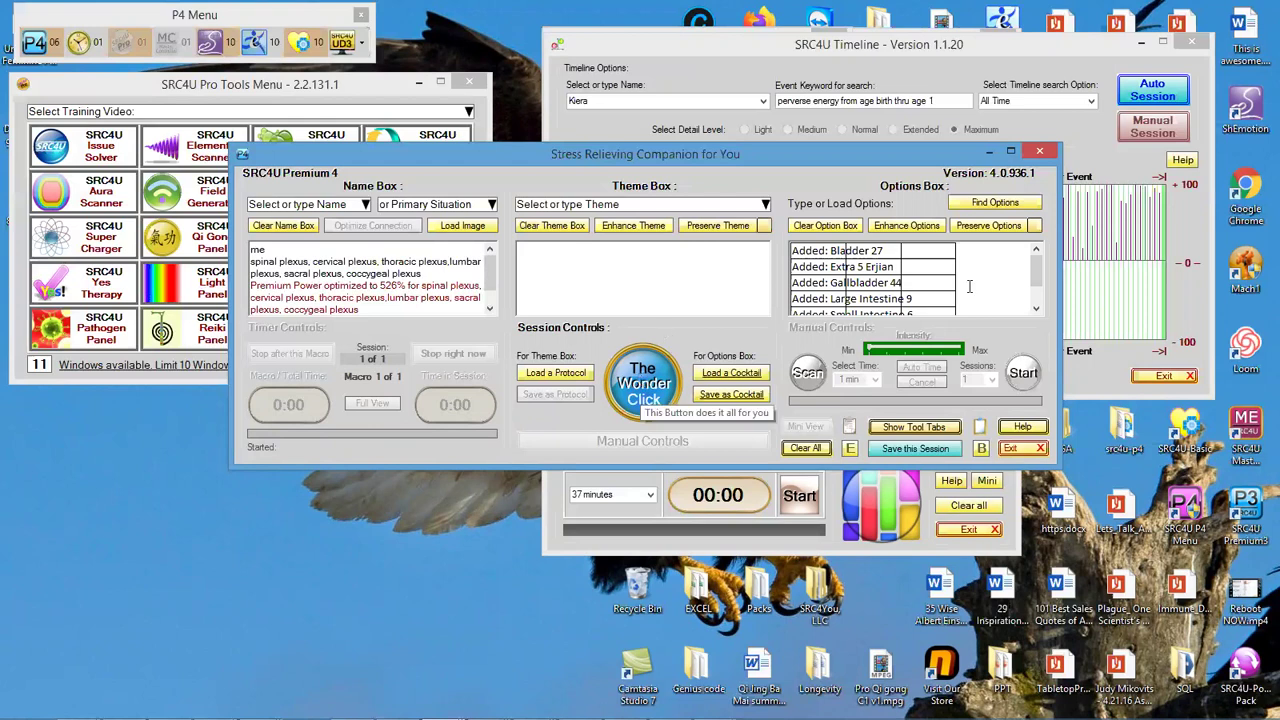
Step: Paste the Name Box plexus entry into the Theme Box, tick Preserve Options, and enable Manual Controls
{"action": "triple_click", "coordinate": [370, 268]}
{"action": "right_click", "coordinate": [384, 262]}
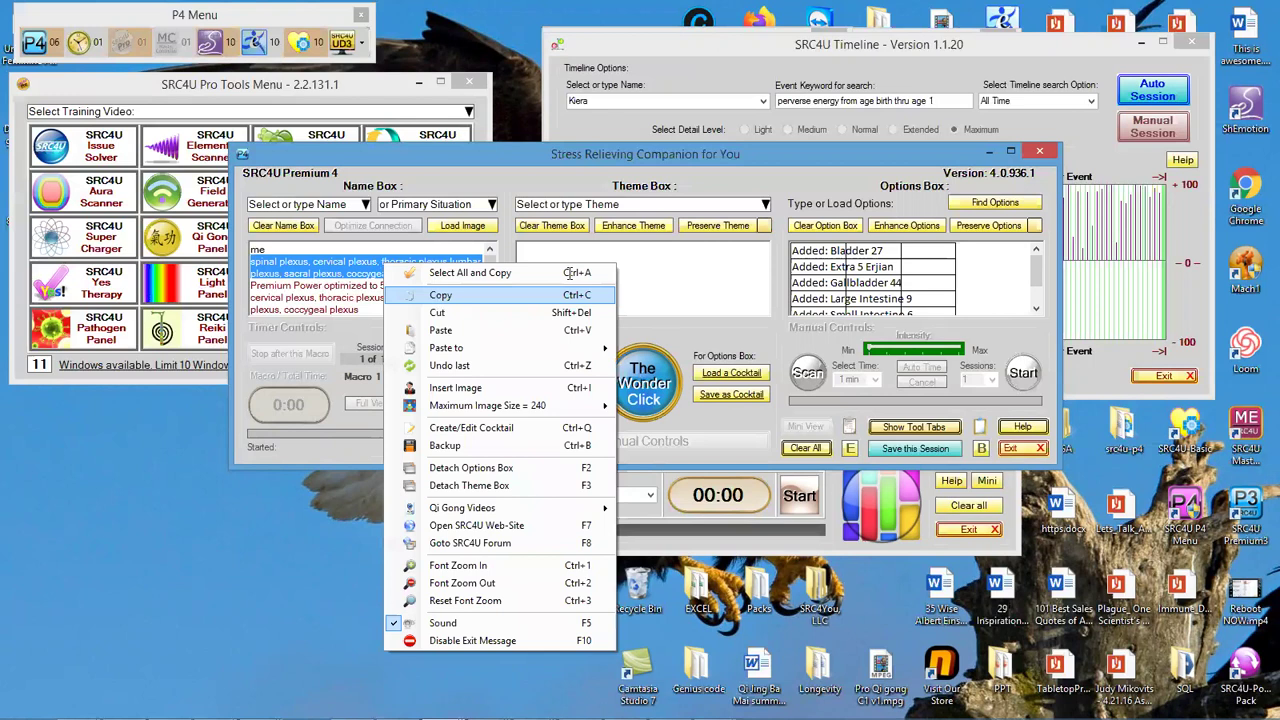
{"action": "left_click", "coordinate": [573, 272]}
{"action": "right_click", "coordinate": [624, 299]}
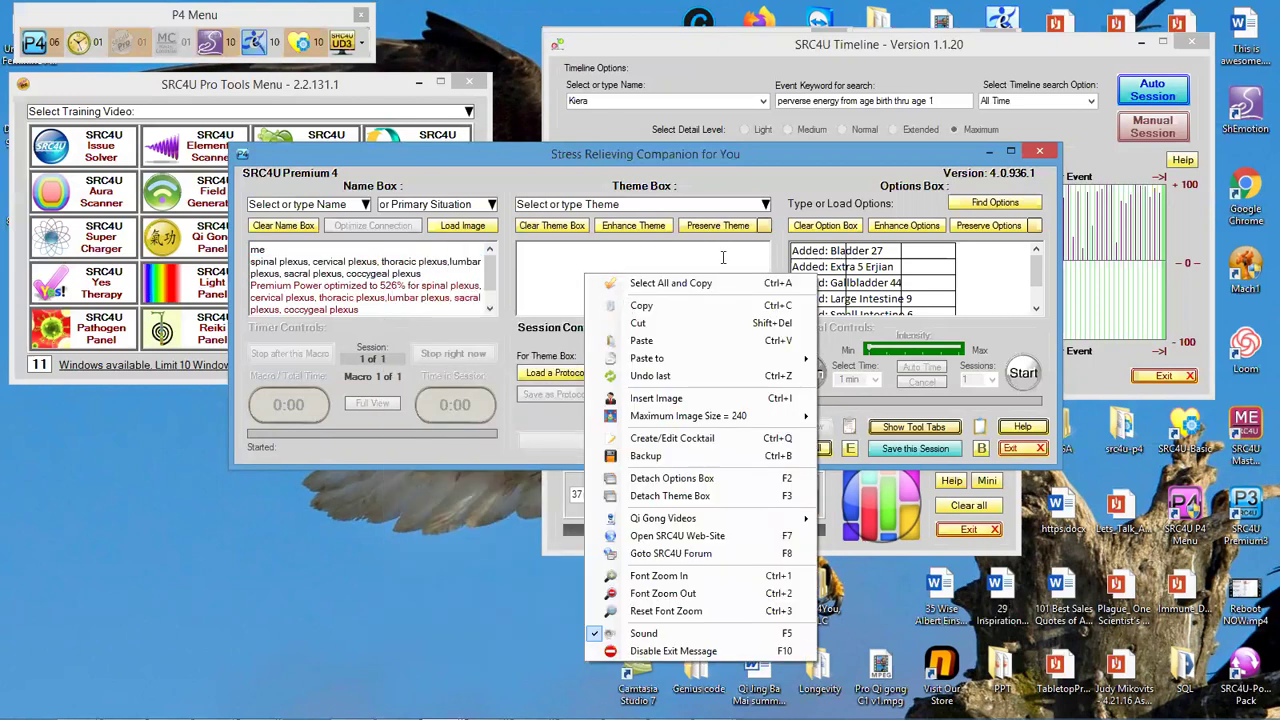
{"action": "key", "text": "ctrl+v"}
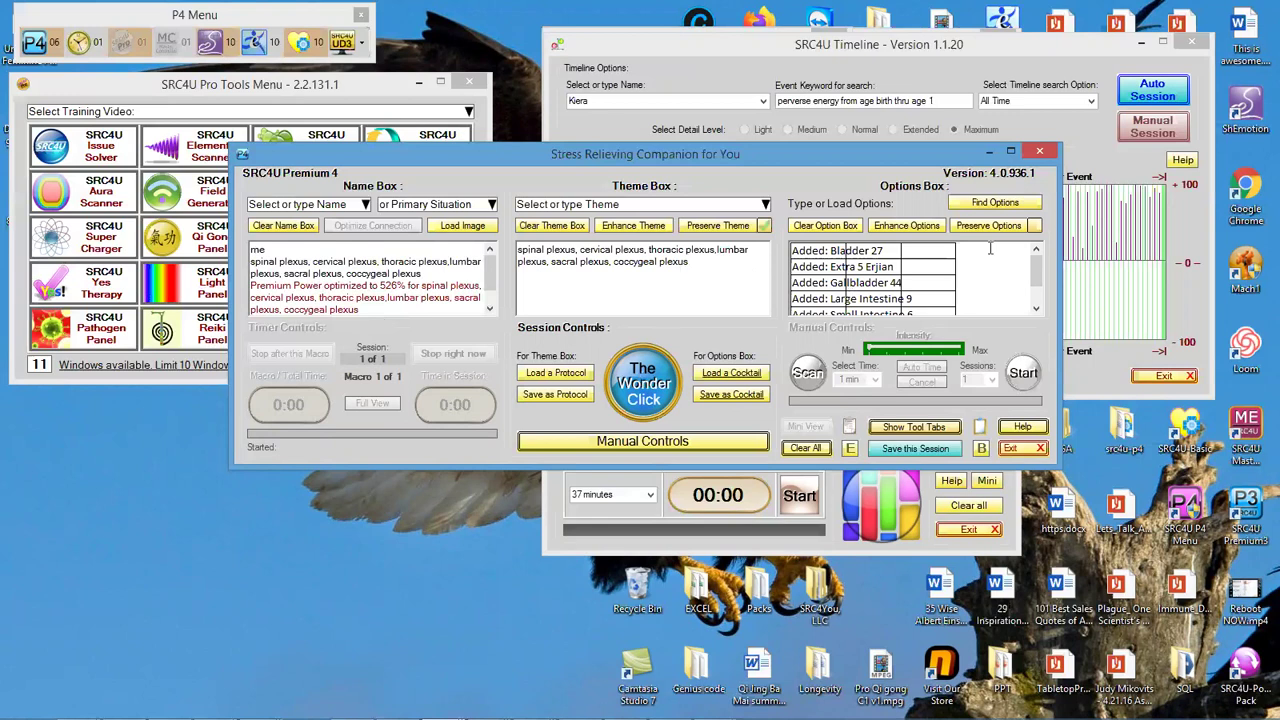
{"action": "left_click", "coordinate": [1034, 225]}
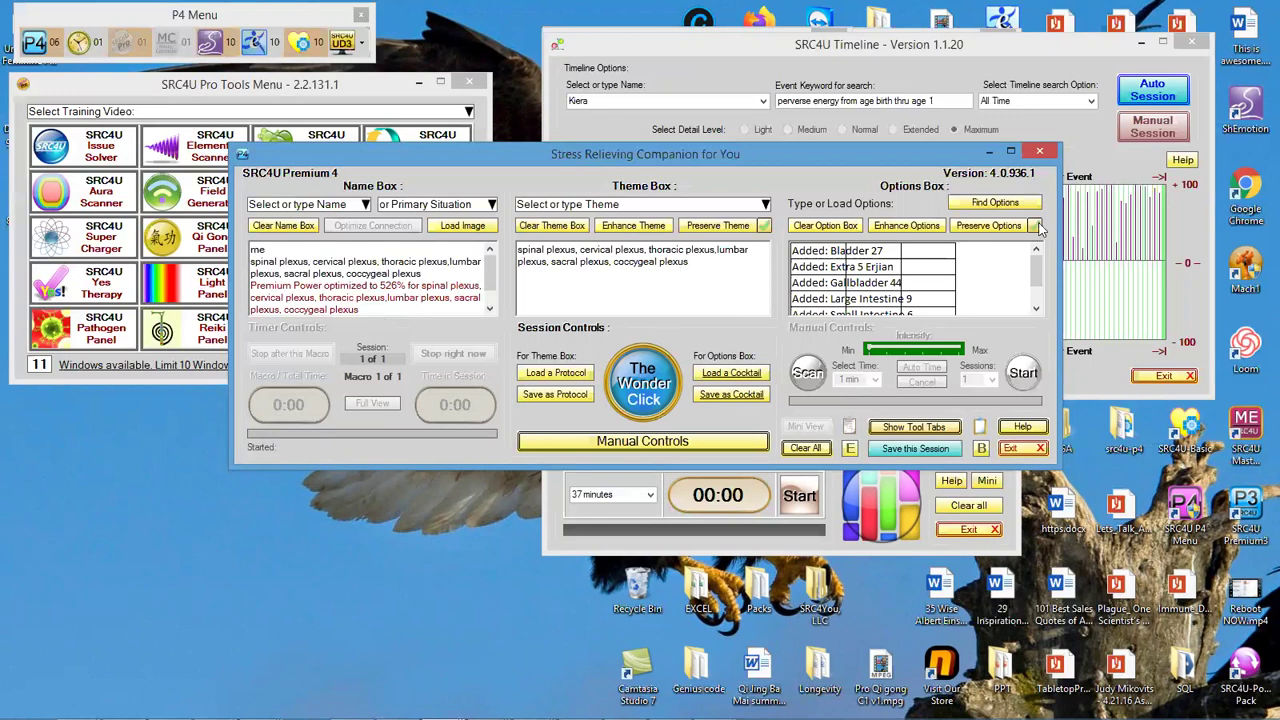
{"action": "left_click", "coordinate": [708, 441]}
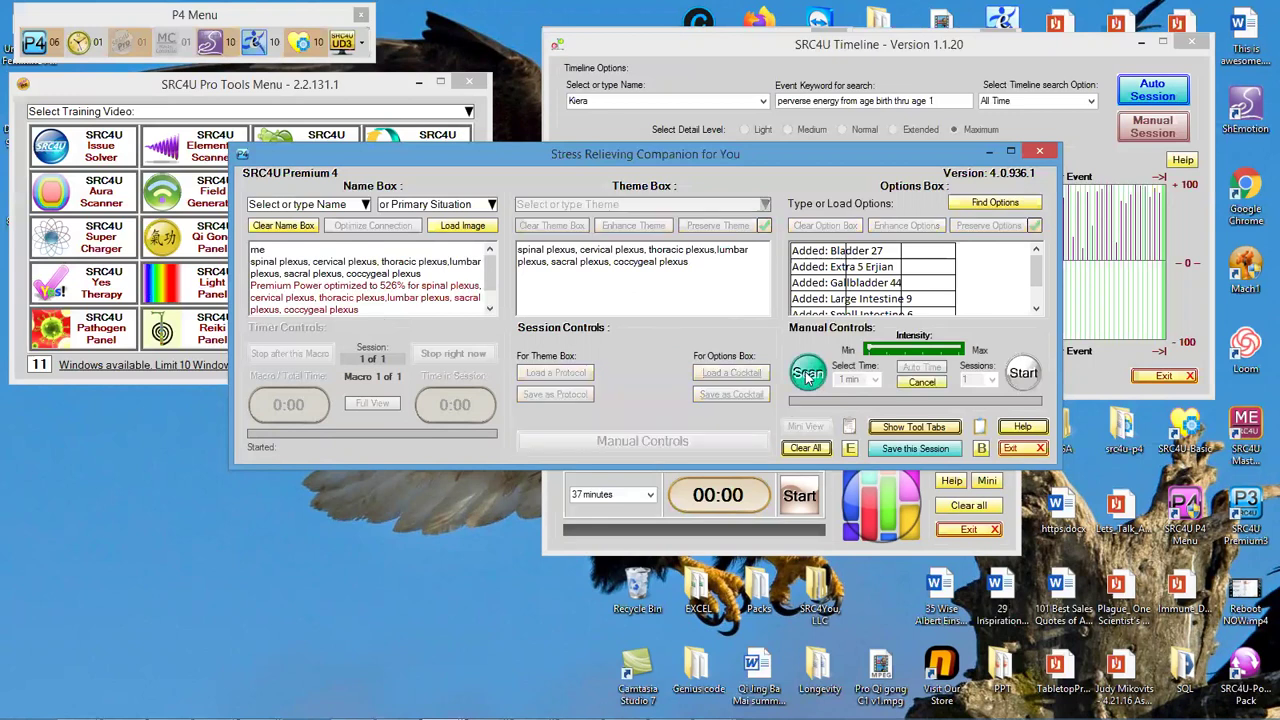
Step: Start a manual scan on the plexus theme with the six zero-count options
{"action": "left_click", "coordinate": [808, 375]}
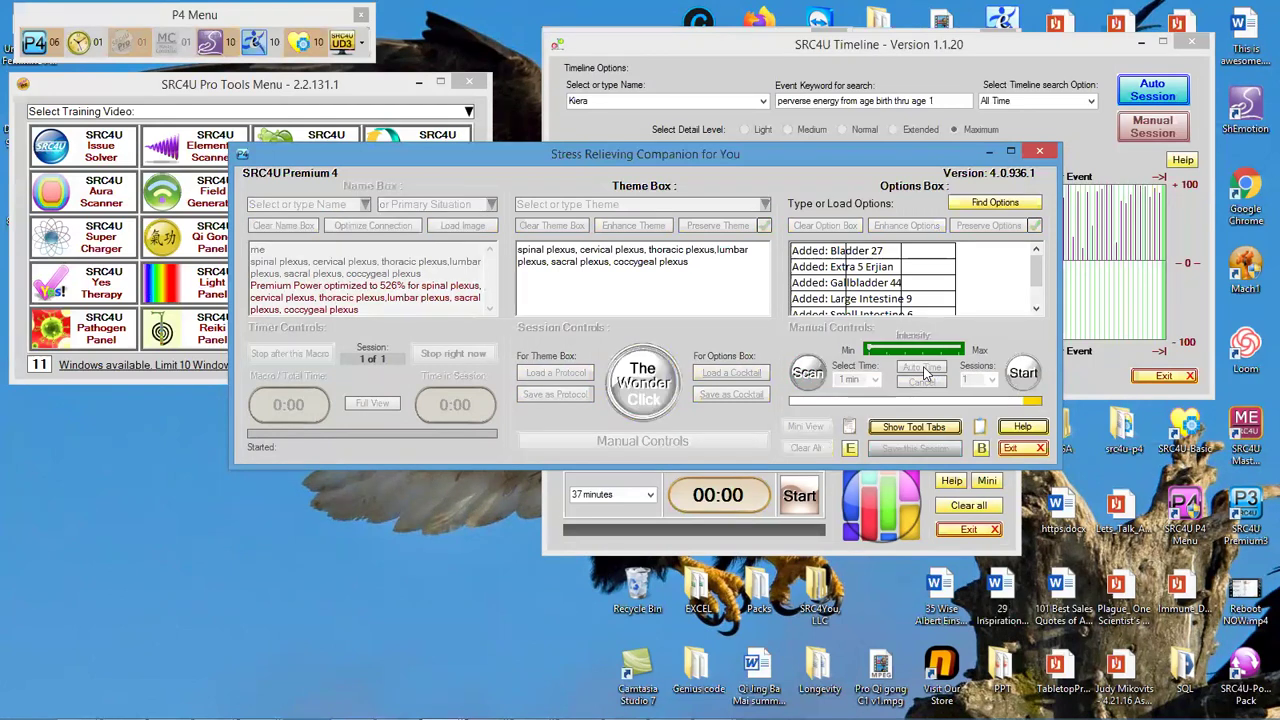